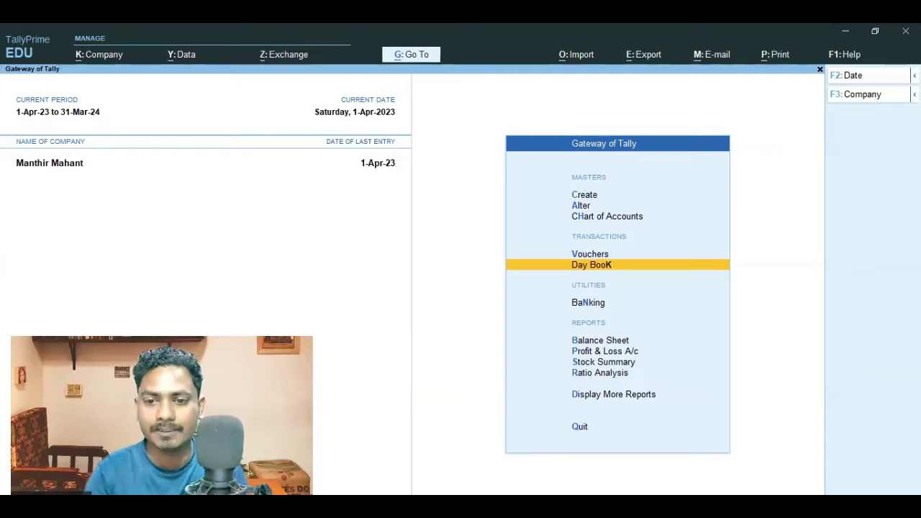
- Open the Mohan Travel Agency purchase voucher from the Day Book and review the party's ledger master
key("Return")
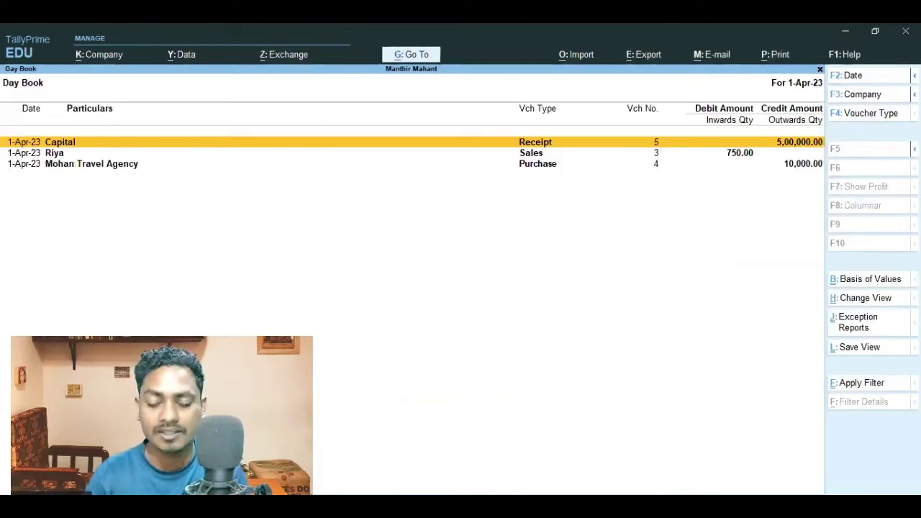
key("Down")
key("Down")
key("Return")
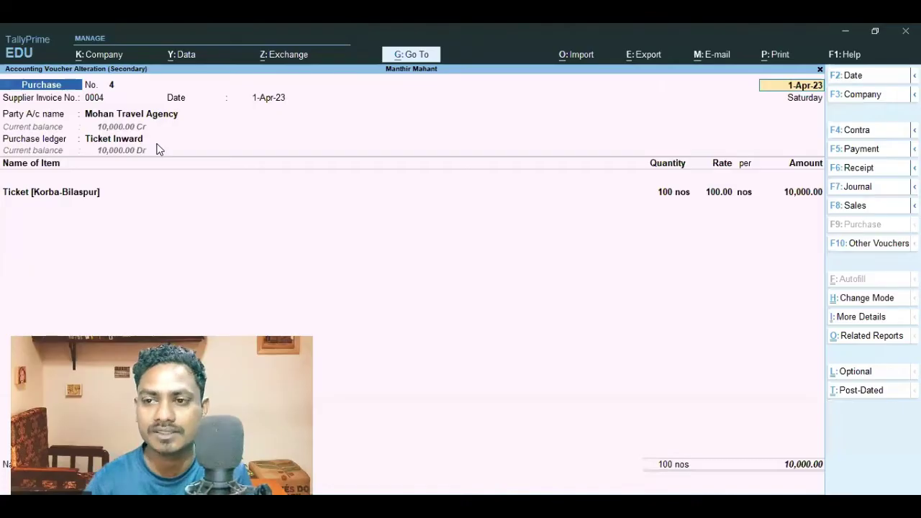
left_click(122, 115)
key("ctrl+Return")
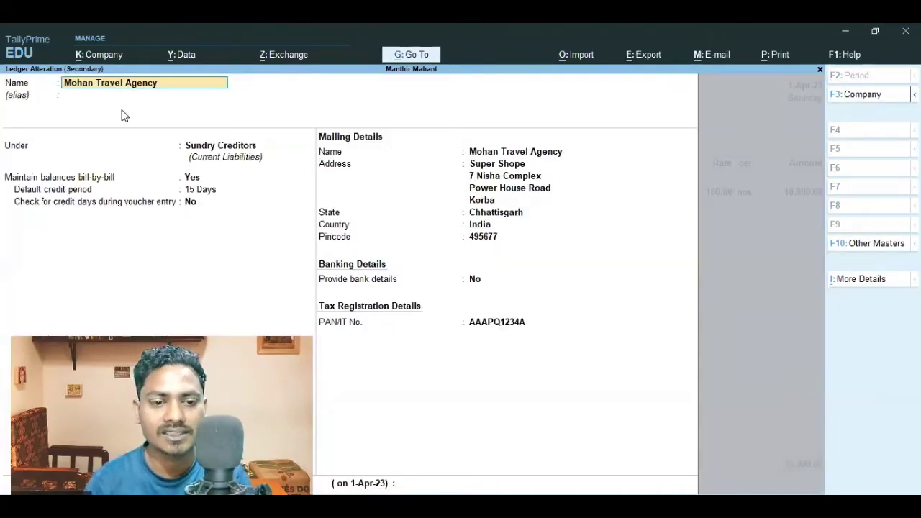
key("BackSpace")
key("Escape")
- Review the master of the Ticket Inward purchase ledger used in the purchase voucher
key("Return")
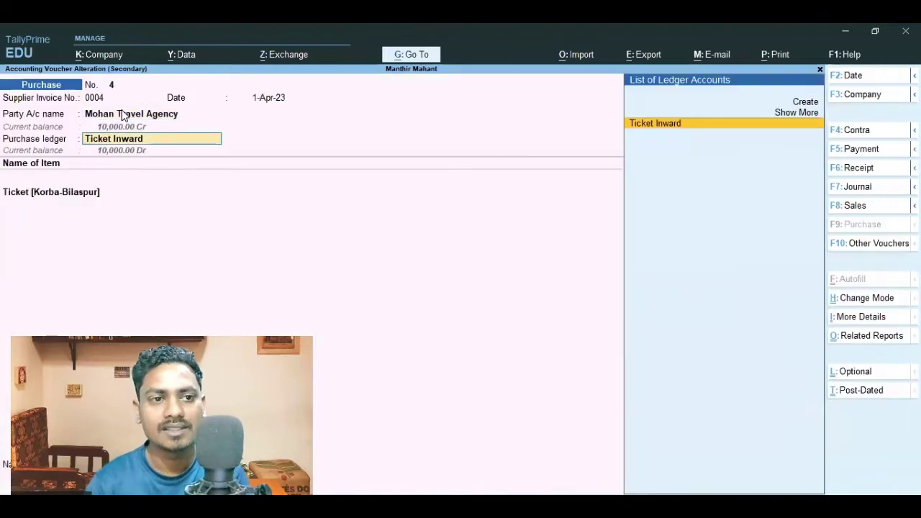
key("Return")
key("BackSpace")
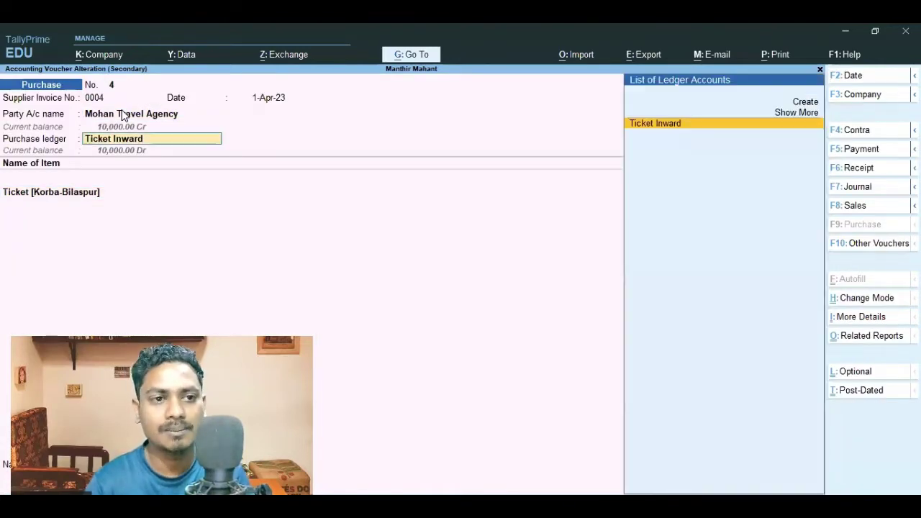
key("ctrl+Return")
key("BackSpace")
key("Escape")
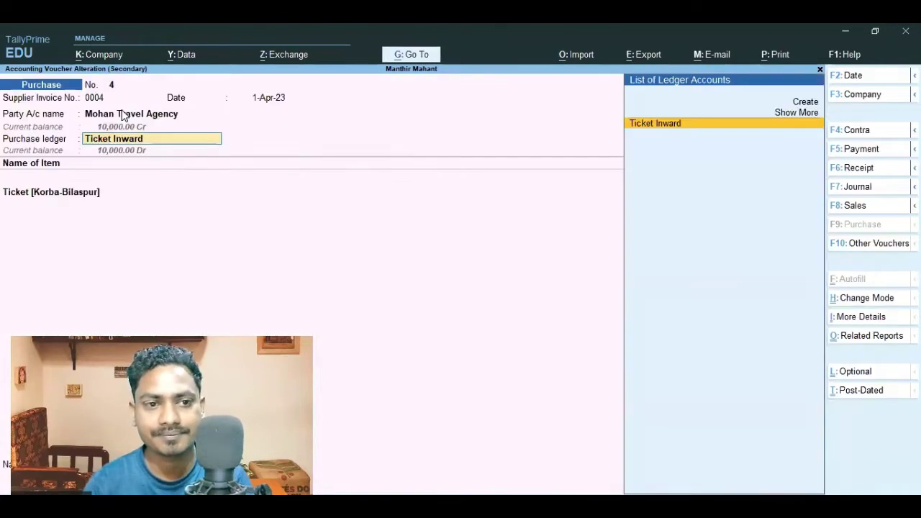
- Open the stock item Ticket [Korba-Bilaspur] for alteration and check the configuration option for standard buying and selling rates
key("Return")
key("ctrl+Return")
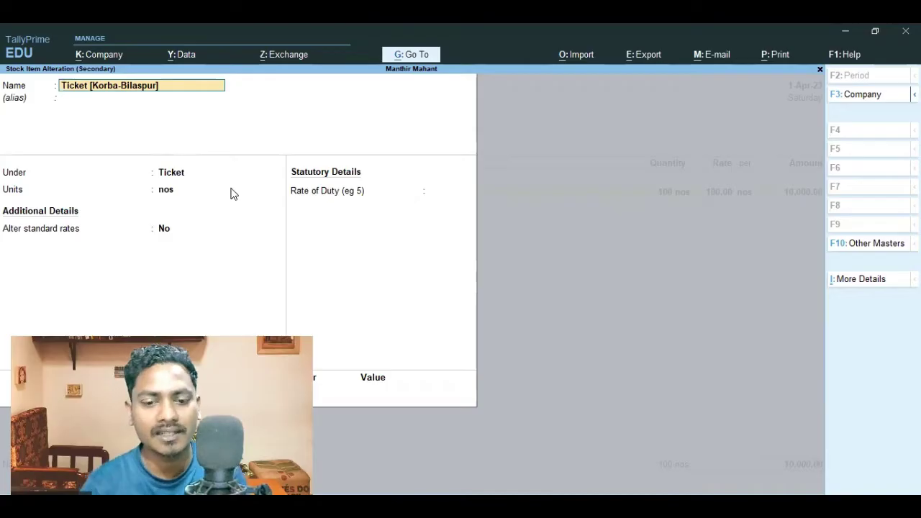
left_click(164, 230)
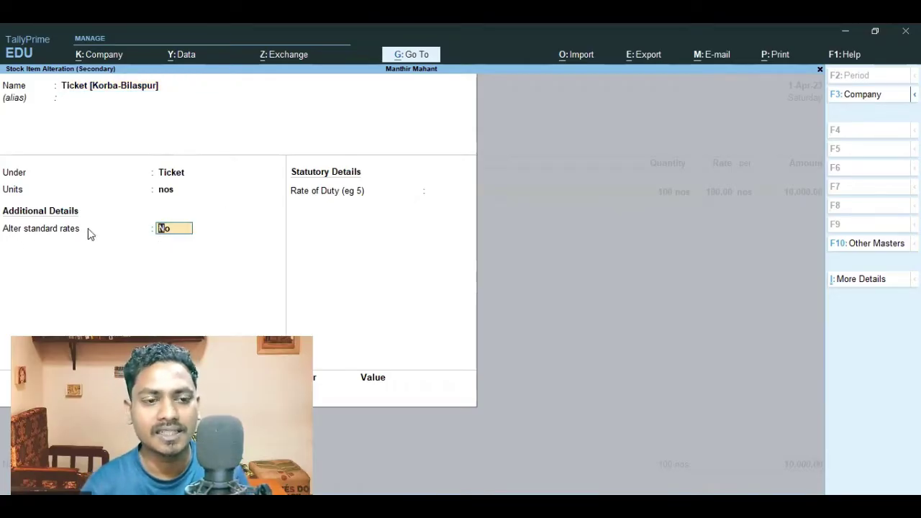
key("F12")
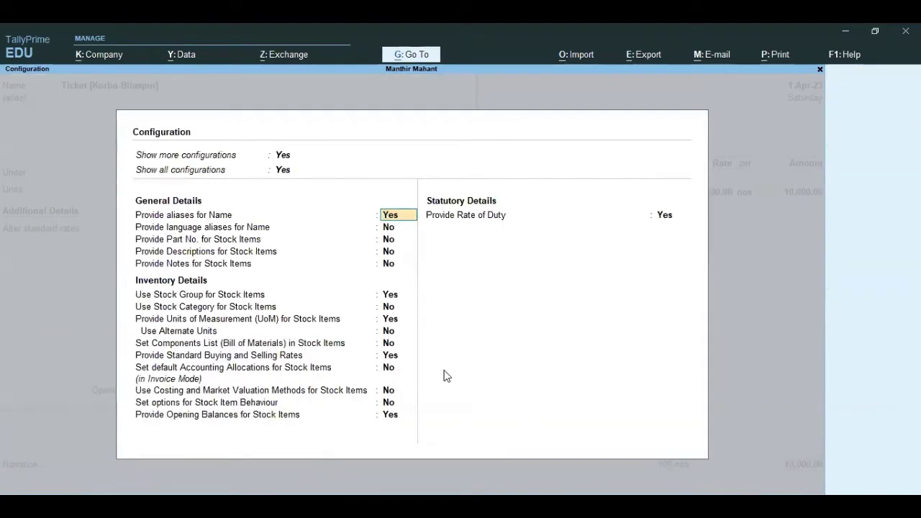
left_click(387, 358)
key("ctrl+a")
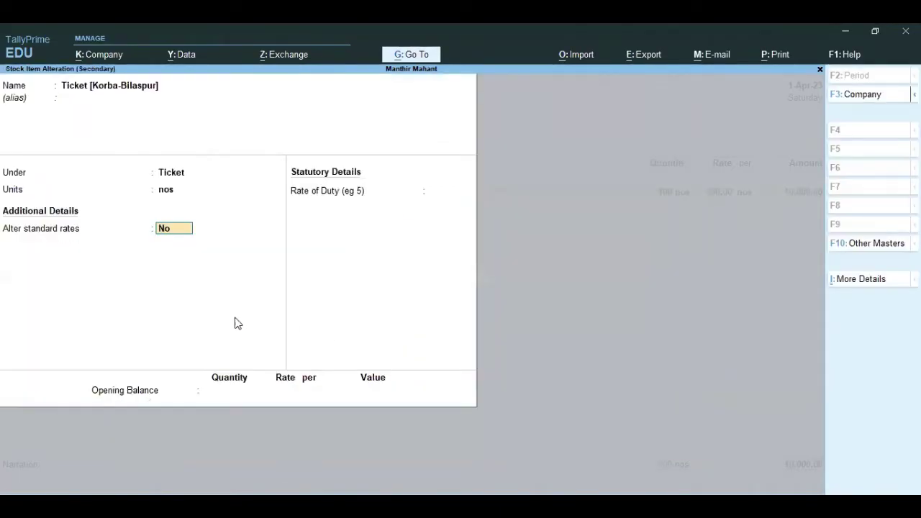
- Set Alter standard rates to Yes, keep the existing standard selling price, and accept the stock item and the purchase voucher
type("y")
key("Return")
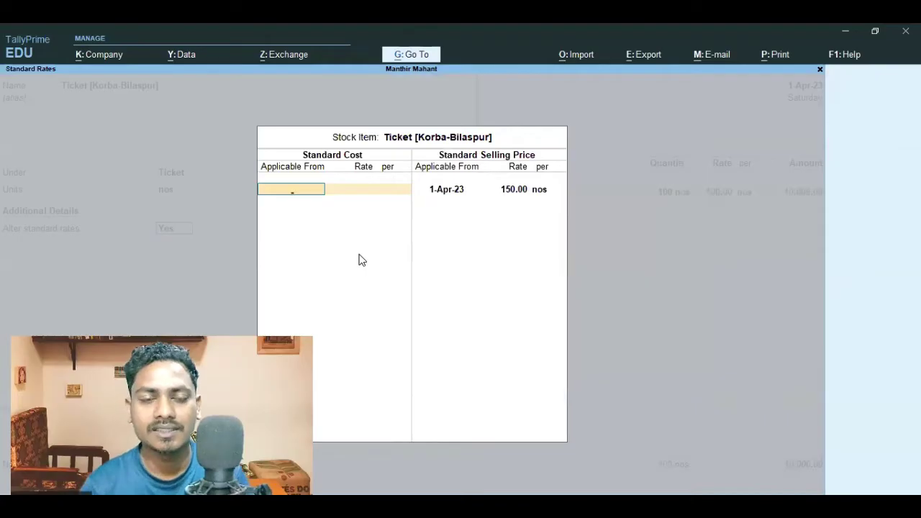
key("Return")
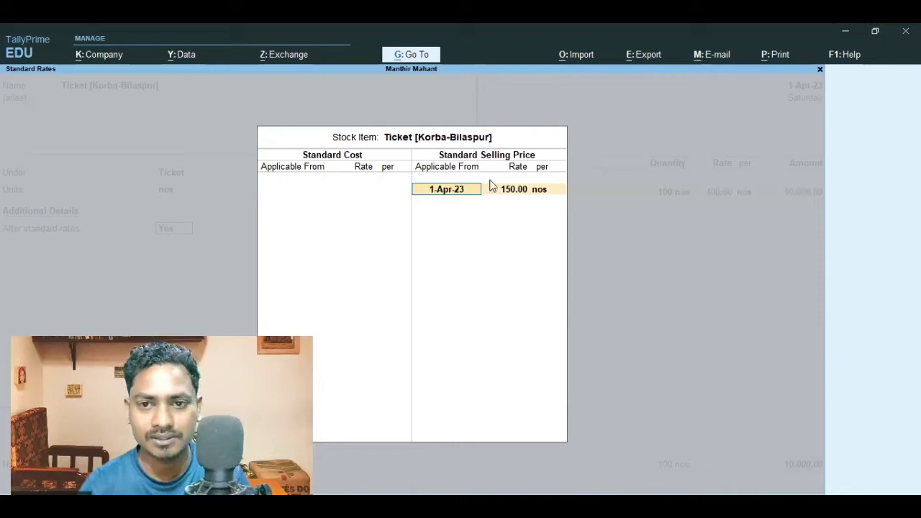
key("Return")
key("Return")
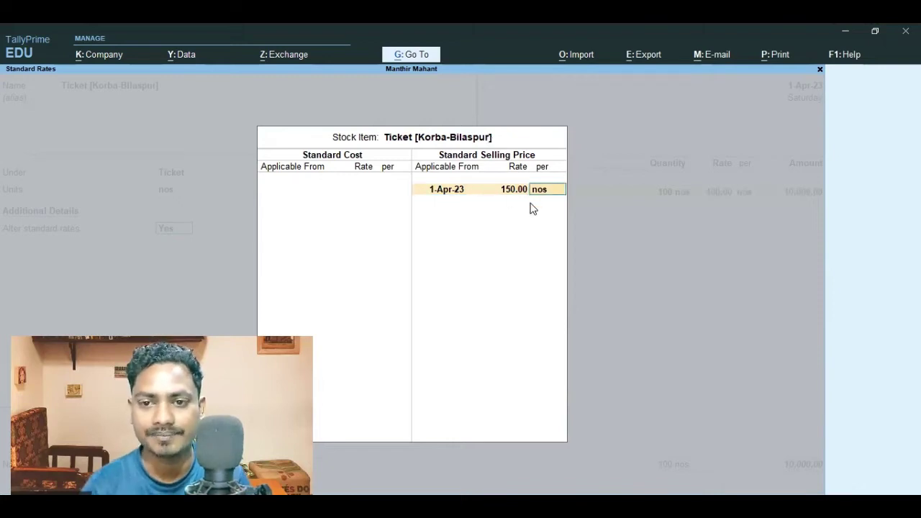
key("Return")
key("Return")
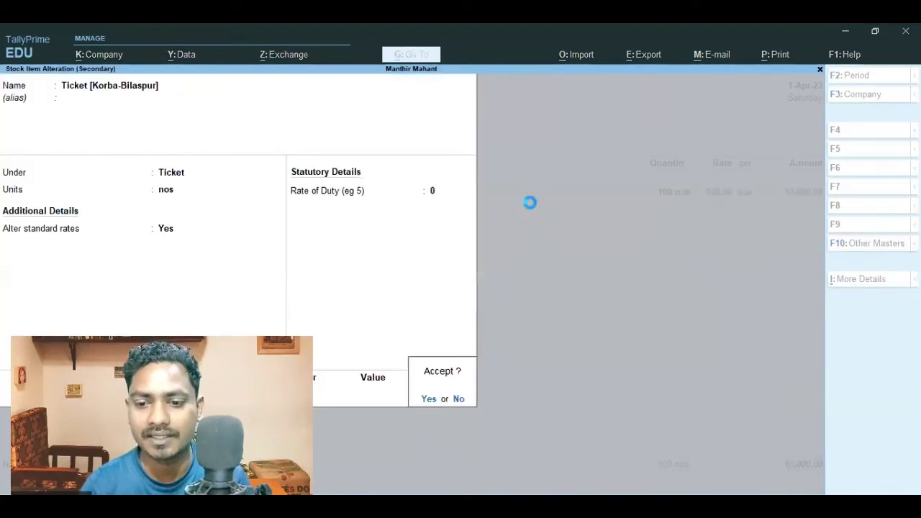
key("Return")
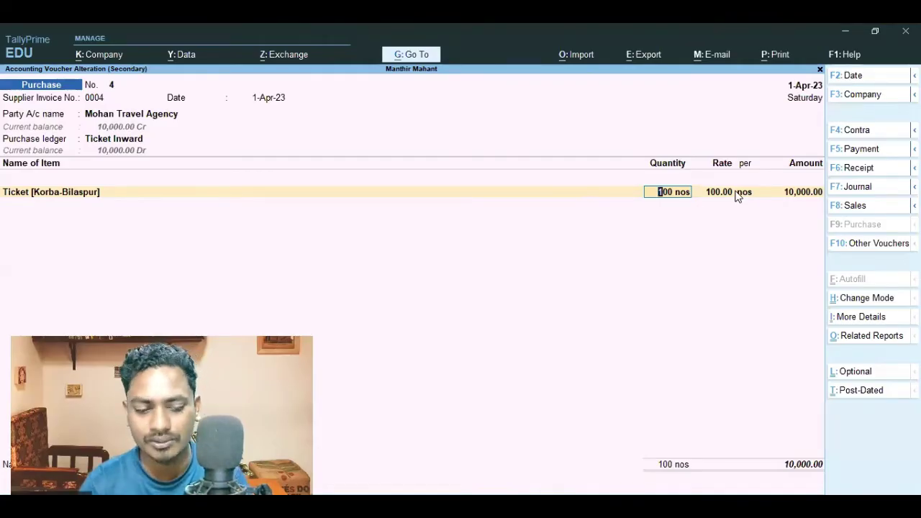
key("ctrl+a")
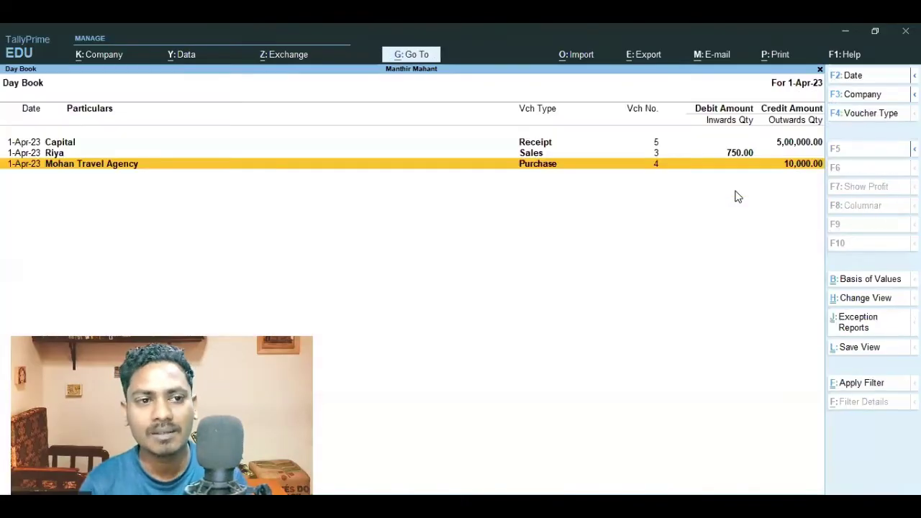
- Open the sales voucher from the Day Book and review the customer's ledger master
key("Up")
key("Return")
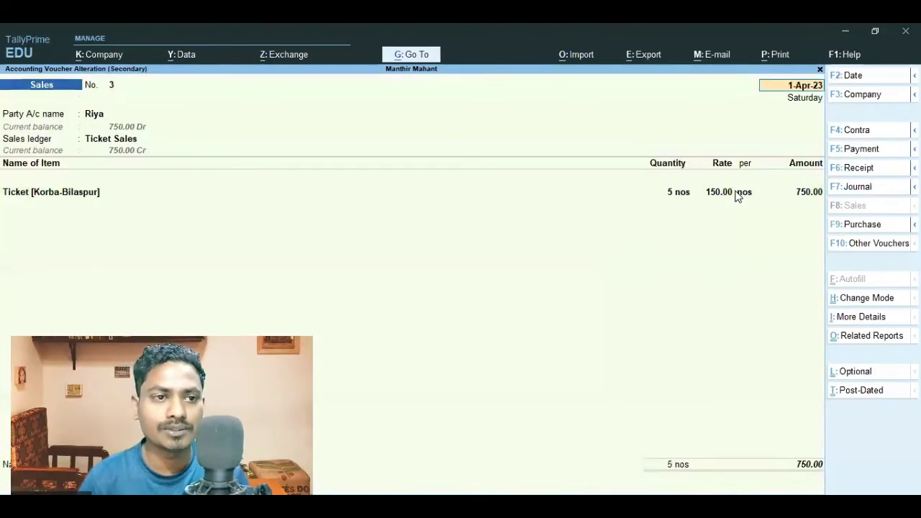
key("Return")
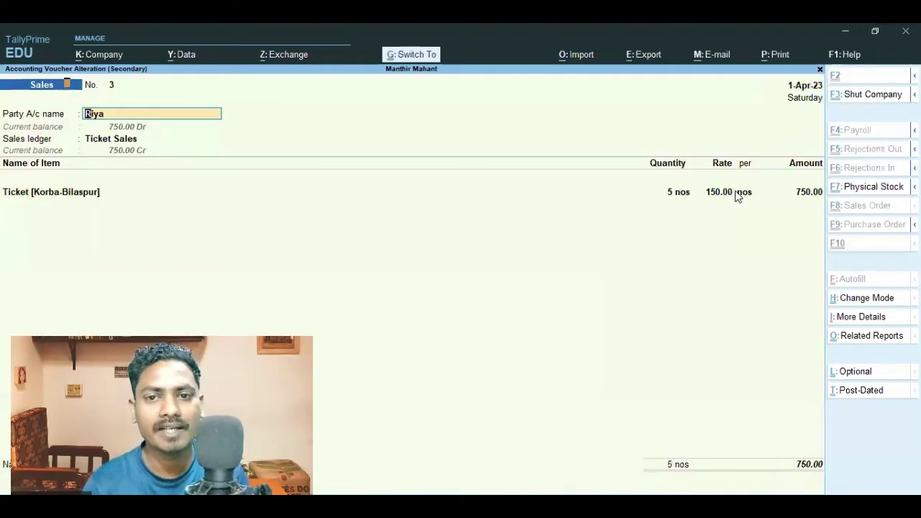
key("ctrl+Return")
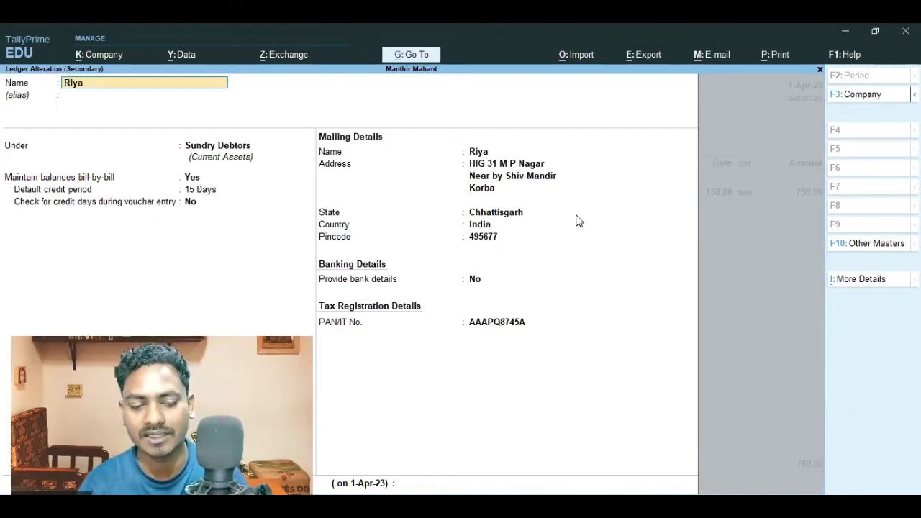
key("Escape")
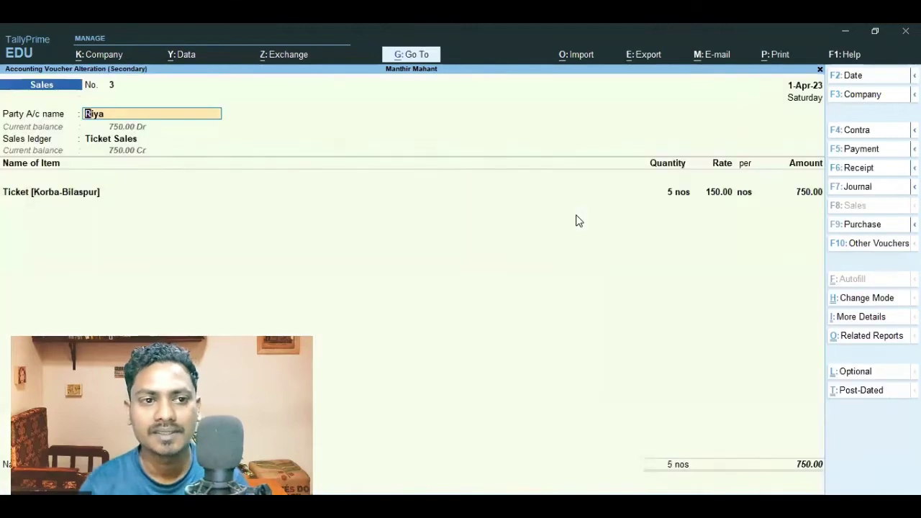
- Review the master of the Ticket Sales ledger used in the sales voucher
key("Return")
key("Escape")
key("Escape")
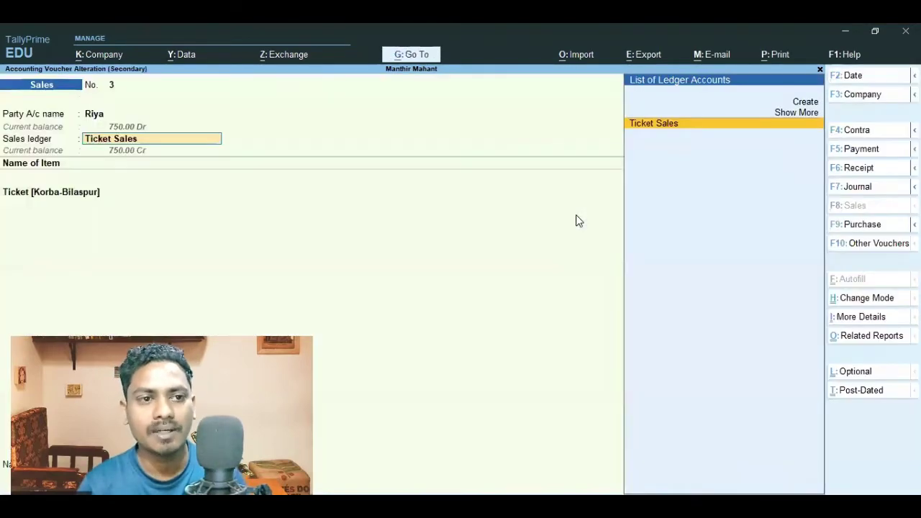
key("ctrl+Return")
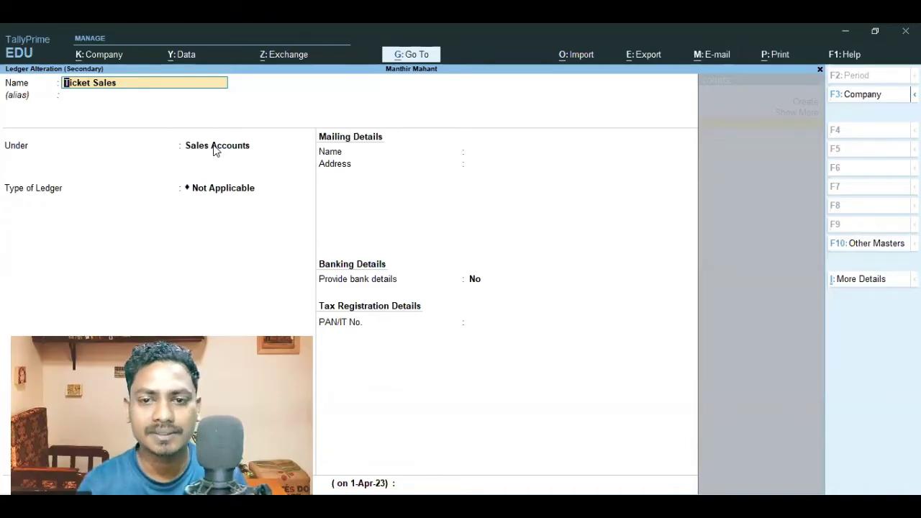
key("Escape")
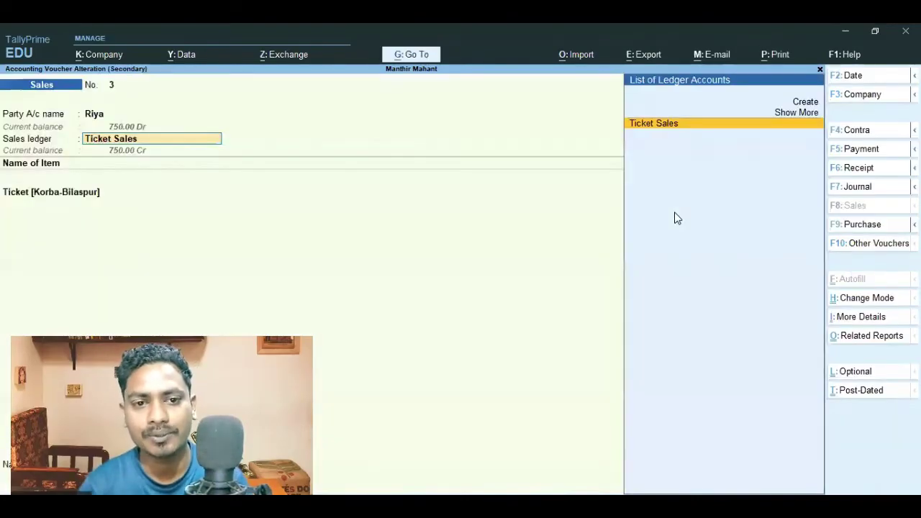
- Set the quantity of Ticket [Korba-Bilaspur] in the sales voucher to 8 nos
key("Return")
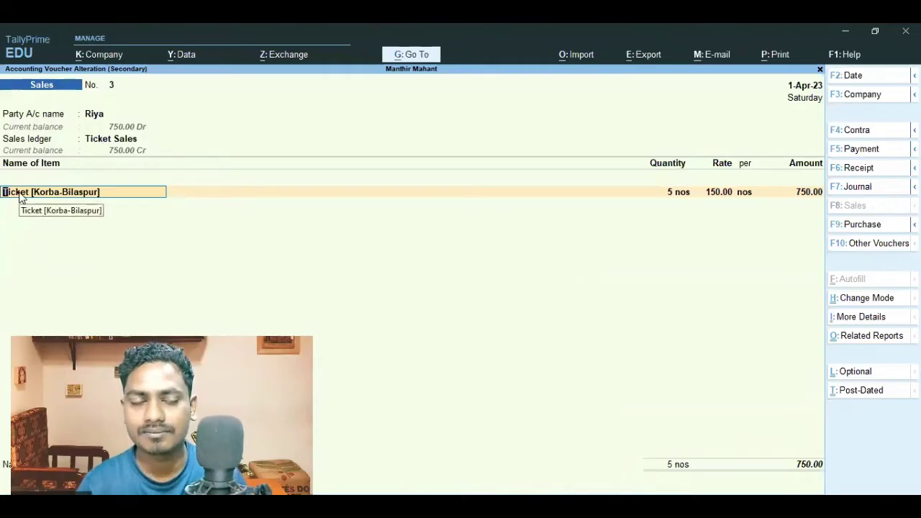
key("Return")
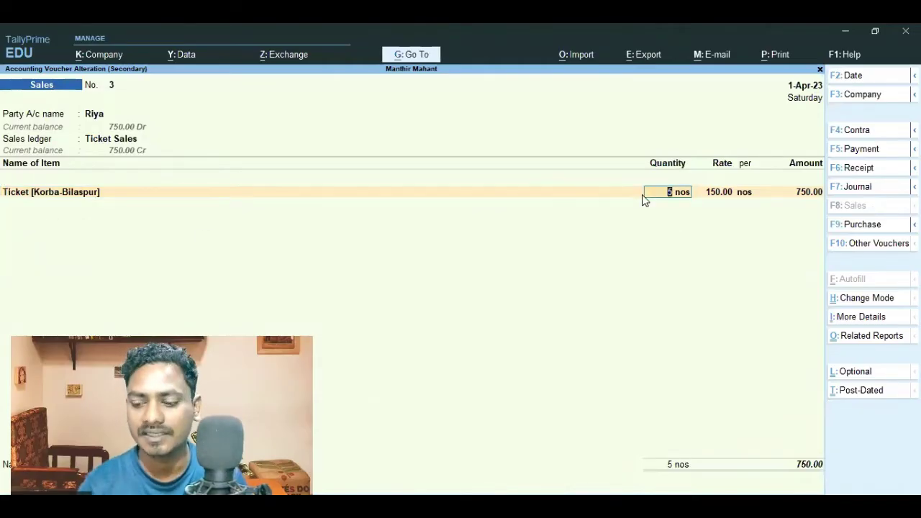
type("8")
key("Return")
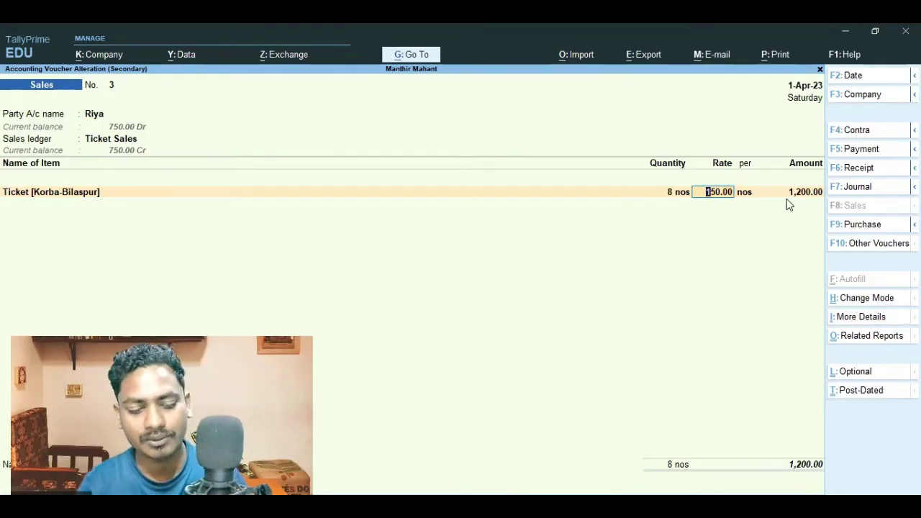
- Delete the open sales voucher and return to the Gateway of Tally
key("alt+d")
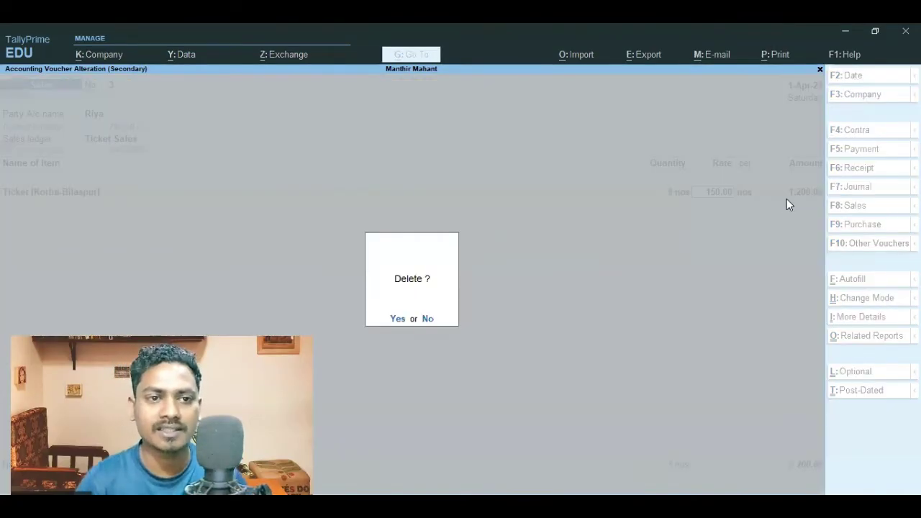
key("y")
key("Escape")
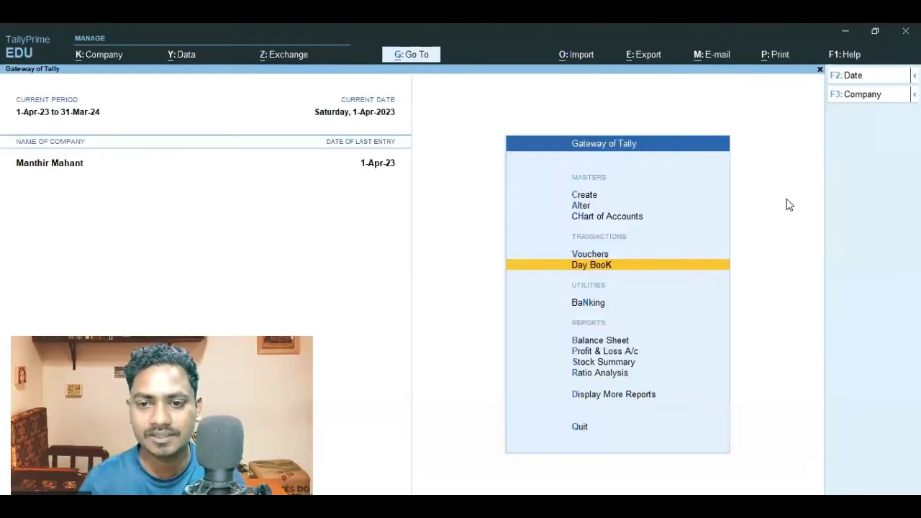
- Start a new sales voucher for the customer, accept the party details, and choose Ticket Sales as the sales ledger
key("Up")
key("Return")
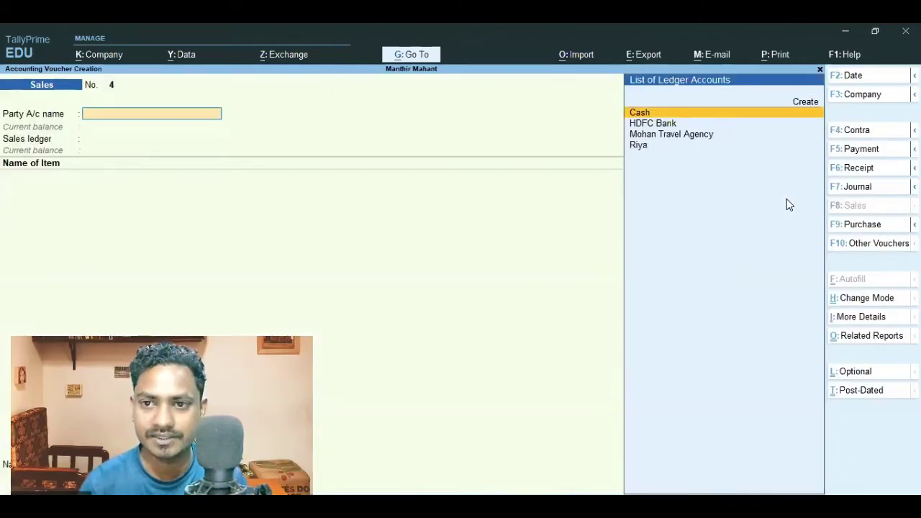
key("Down")
key("Down")
key("Down")
key("Return")
key("ctrl+a")
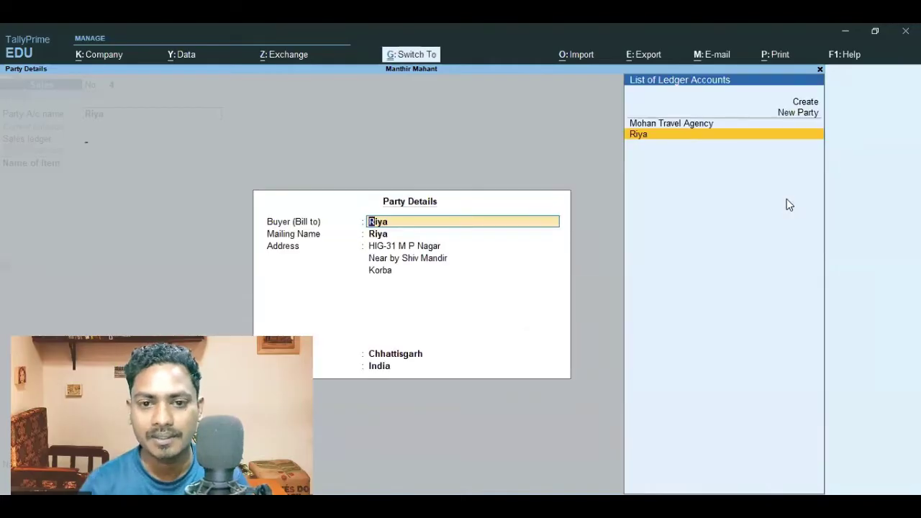
key("ctrl+a")
key("Return")
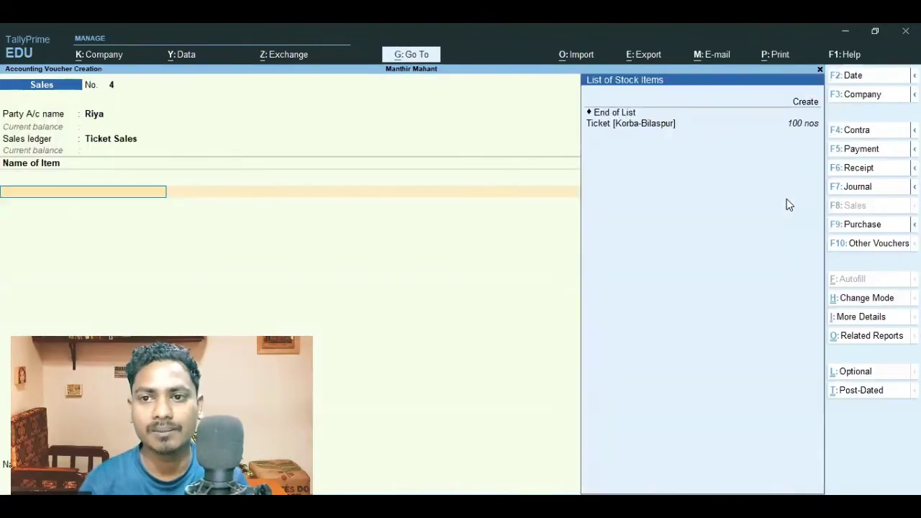
- Add 5 nos of Ticket [Korba-Bilaspur] to the new sales voucher
key("Down")
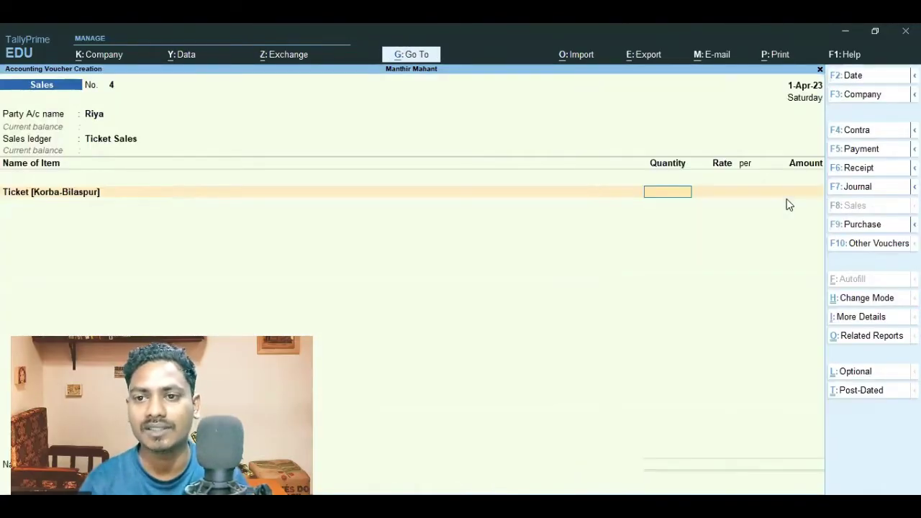
key("Return")
key("Return")
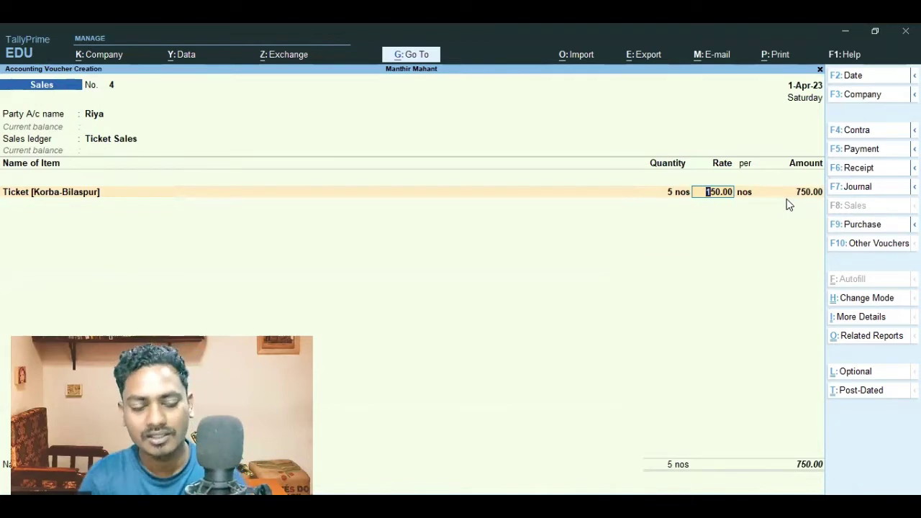
- Abandon the unsaved sales voucher and check the entries in the Day Book
key("Escape")
key("Down")
key("Return")
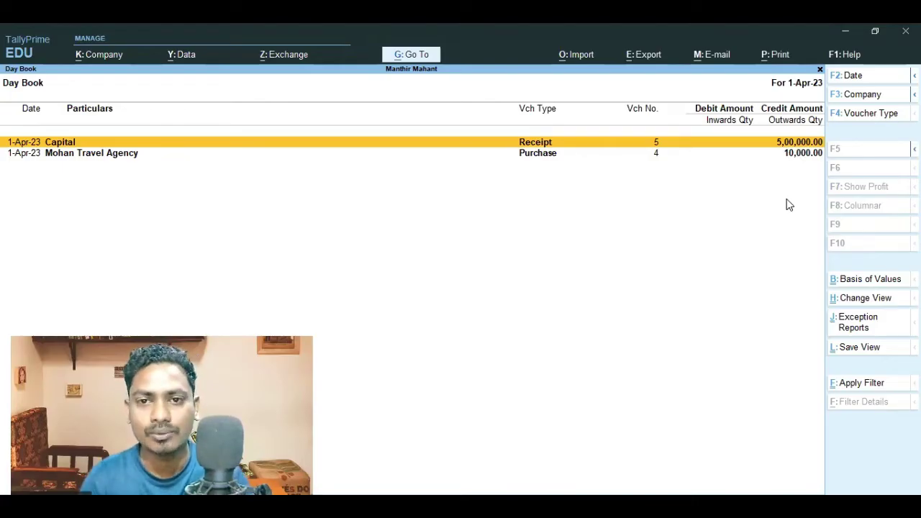
- Leave the Day Book and open the stock item Ticket [Korba-Bilaspur] for alteration
key("Escape")
key("Up")
key("Up")
key("Up")
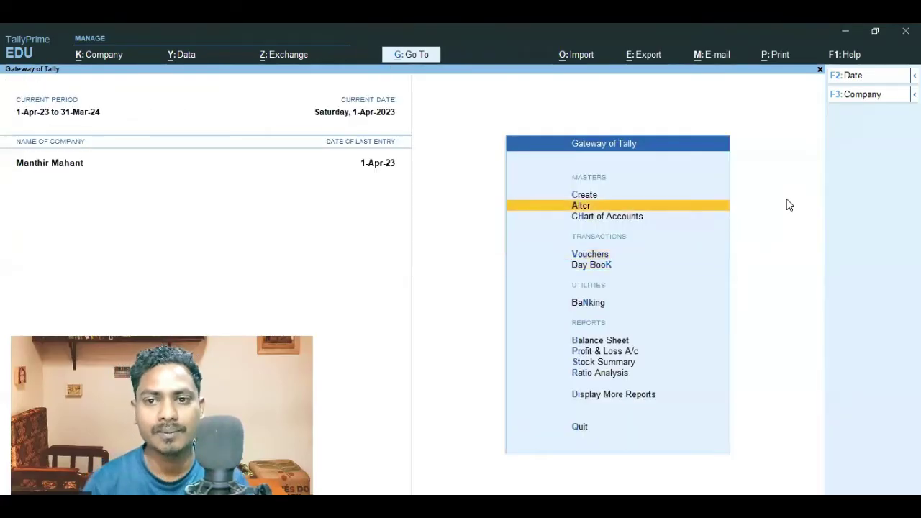
key("Return")
key("Down")
key("Down")
key("Down")
key("Down")
key("Down")
key("Down")
key("Return")
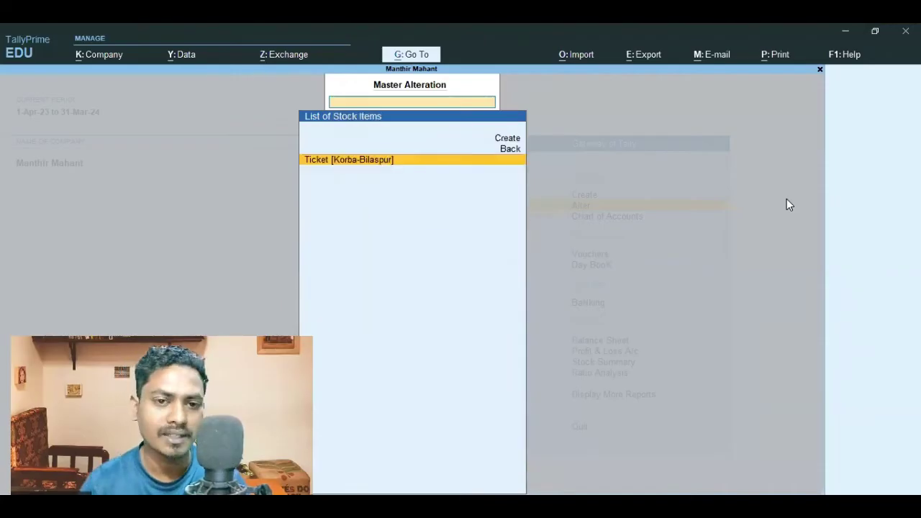
key("Return")
- Enable altering of standard rates, set the ticket's standard selling price to 100 per nos, and save the stock item
left_click(159, 230)
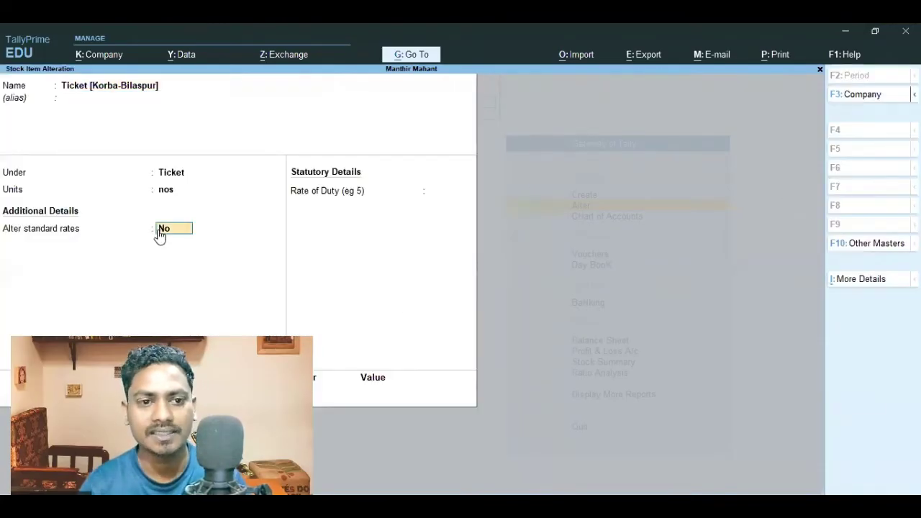
key("Return")
left_click(158, 231)
key("y")
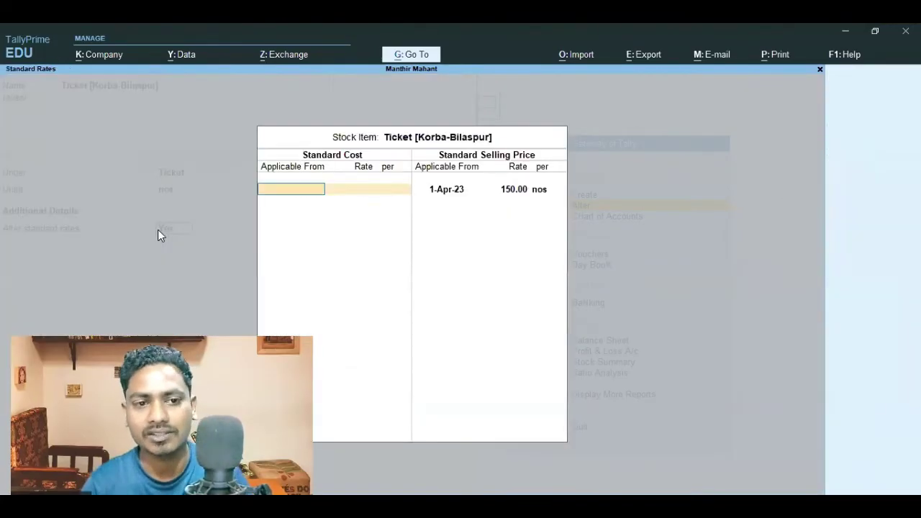
key("Return")
key("Return")
type("100")
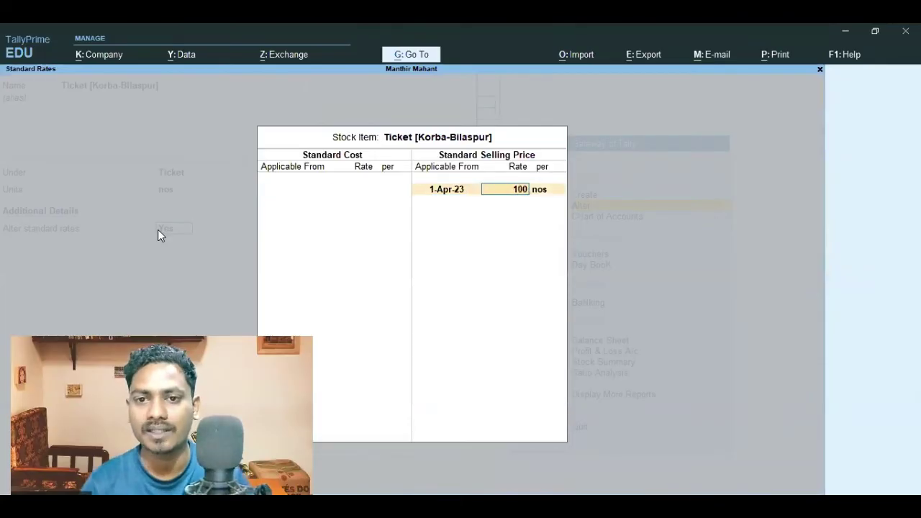
key("Return")
key("ctrl+a")
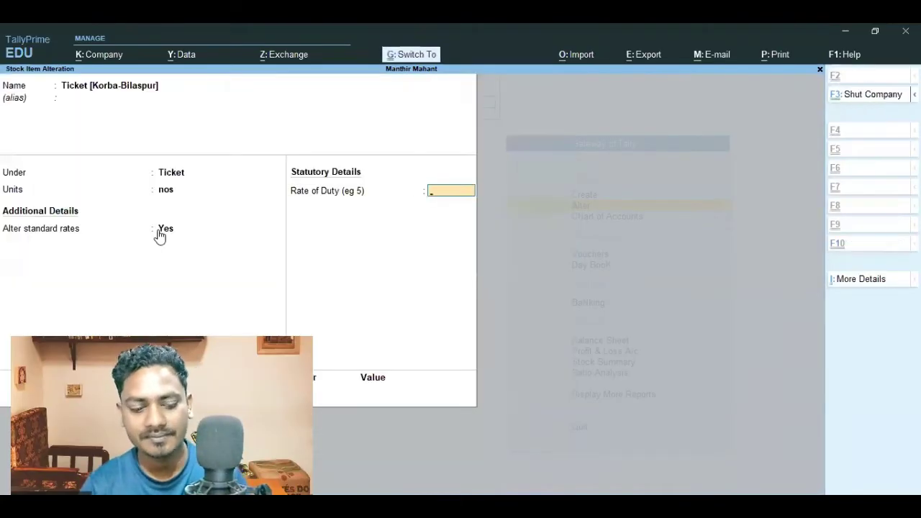
key("ctrl+a")
key("Escape")
key("Escape")
- Open a new sales voucher from the Gateway of Tally
key("Down")
key("Down")
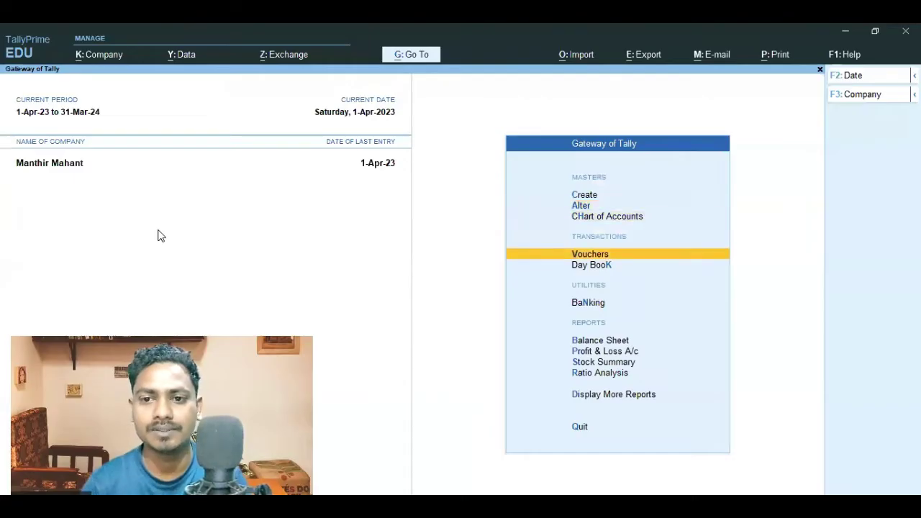
key("Return")
key("Down")
key("Down")
key("Down")
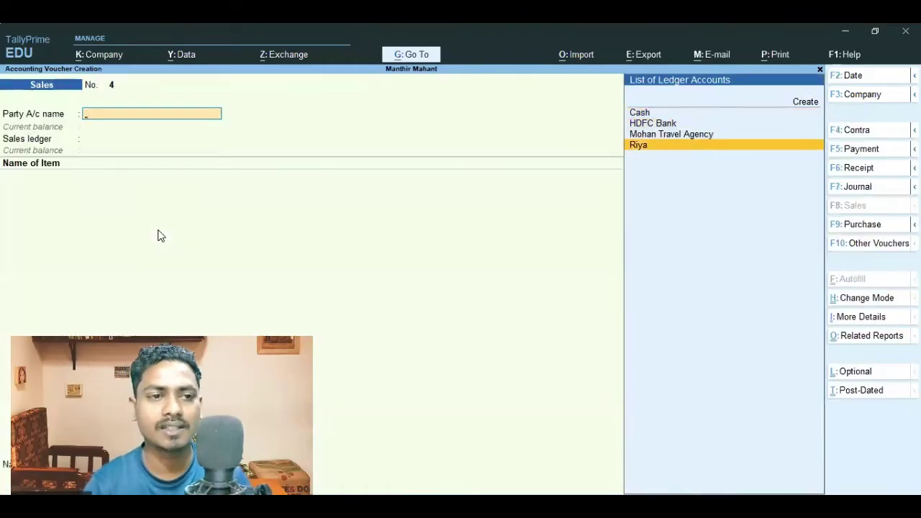
key("Return")
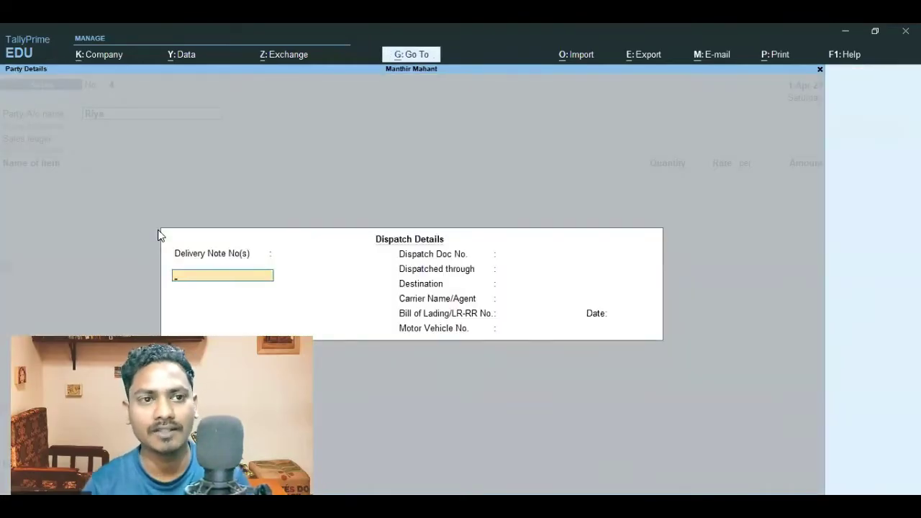
key("Escape")
key("y")
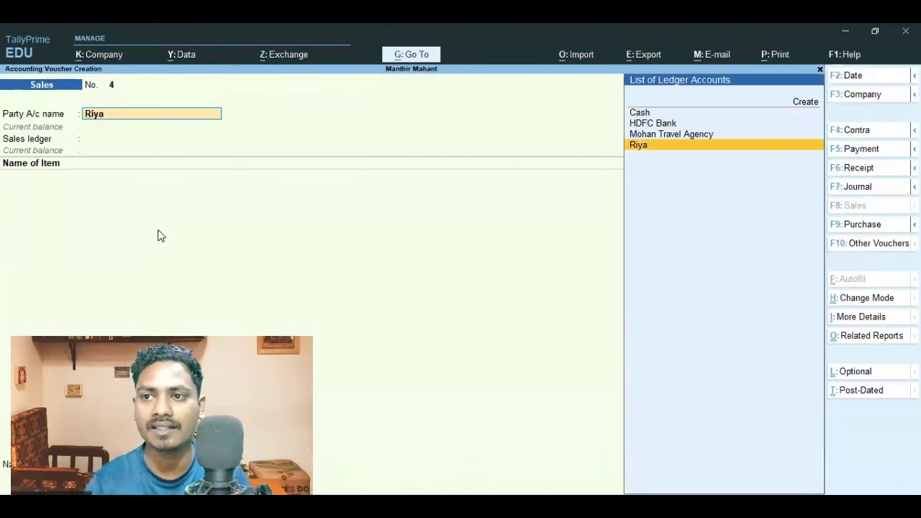
- Create a new ledger for the party account with the customer's name, grouped under Sundry Debtors
key("Up")
key("Up")
key("Up")
key("Up")
key("Return")
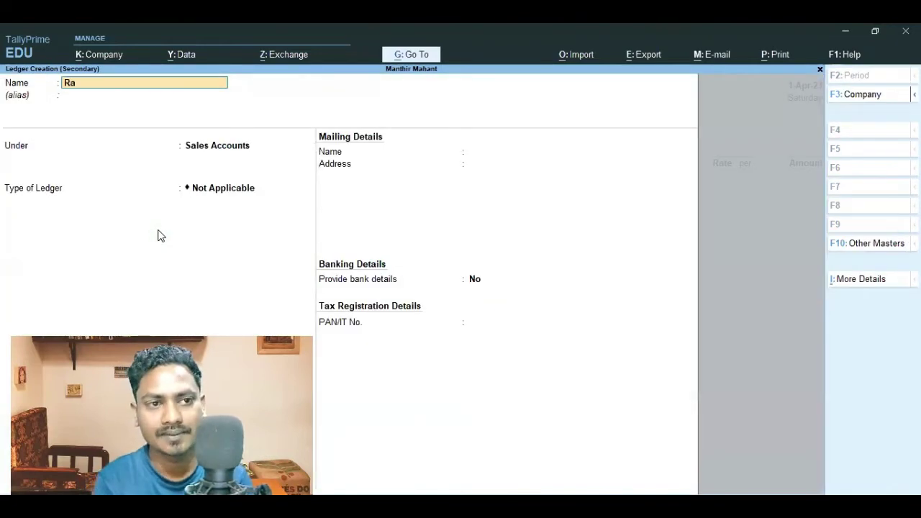
key("Return")
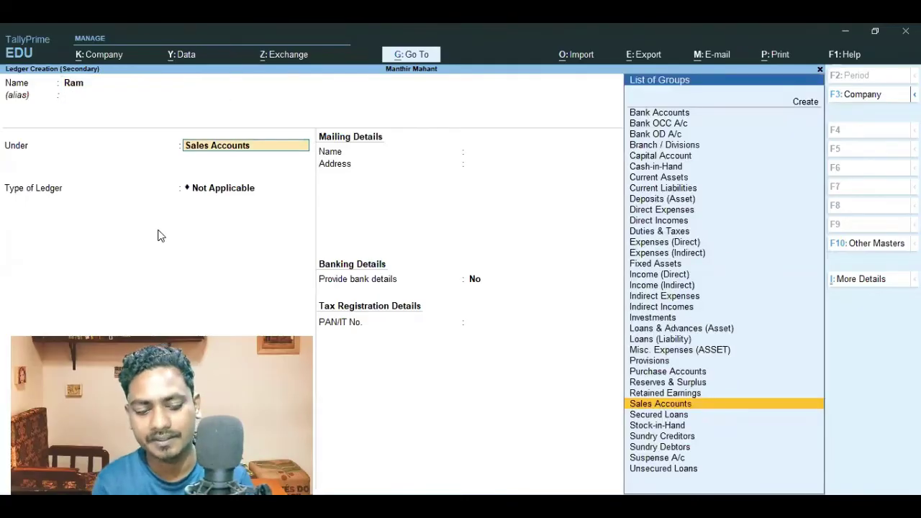
type("Dr")
key("Down")
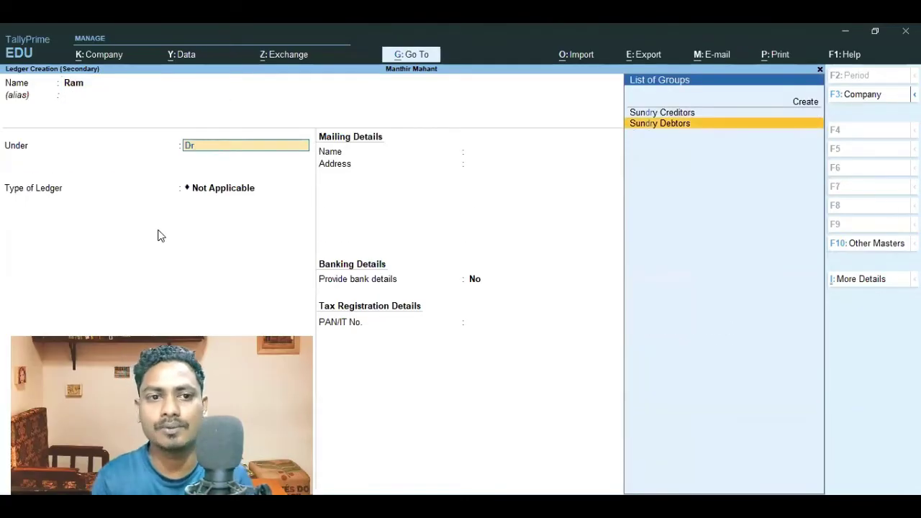
key("Return")
- Keep the bill-by-bill defaults, fill in the customer's mailing address and pincode, and save the ledger
key("Return")
key("Return")
key("Return")
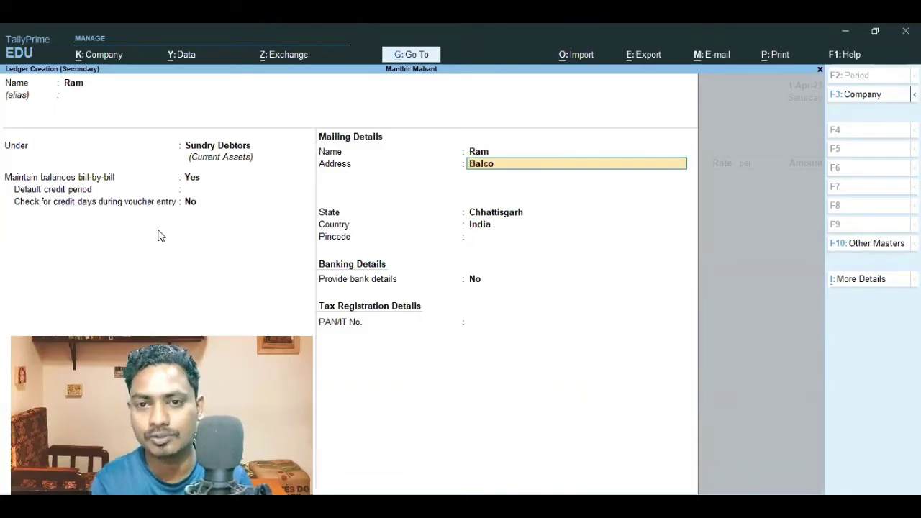
type("Balco Kor")
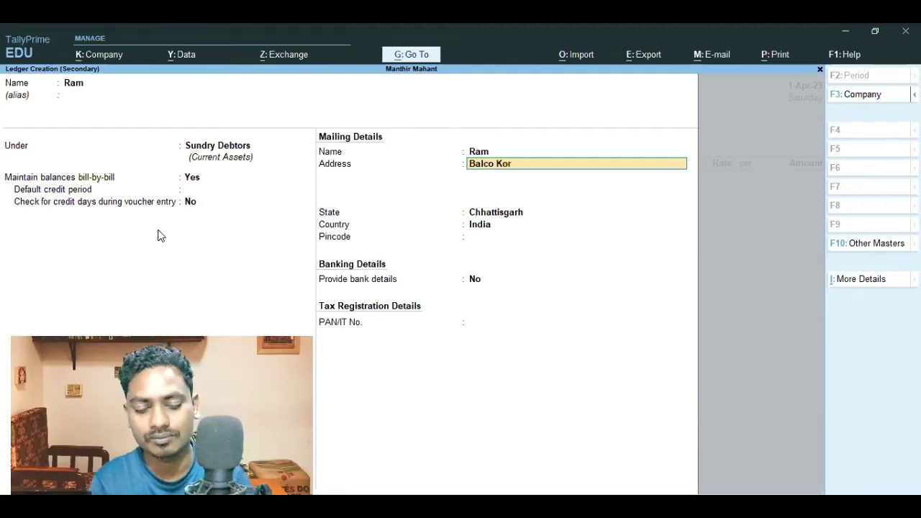
type("ba")
key("Return")
key("Return")
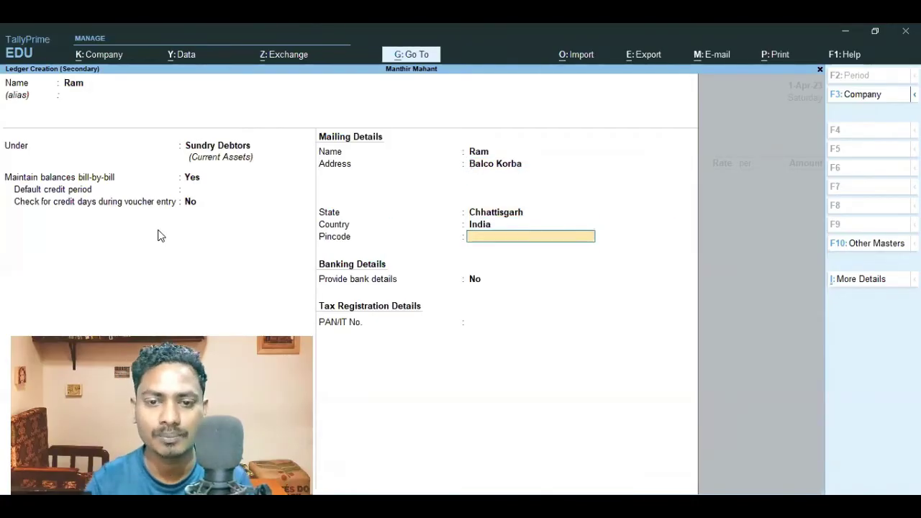
type("495677")
key("Return")
key("Return")
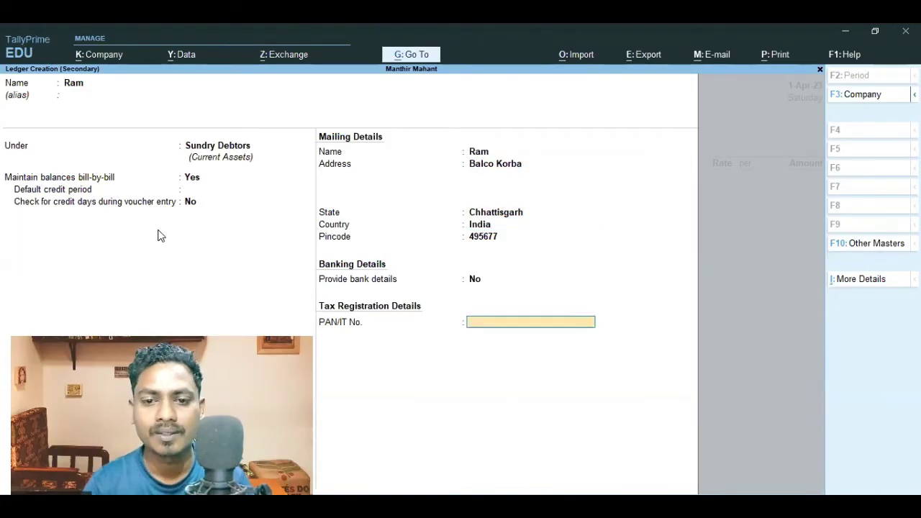
key("Return")
key("Return")
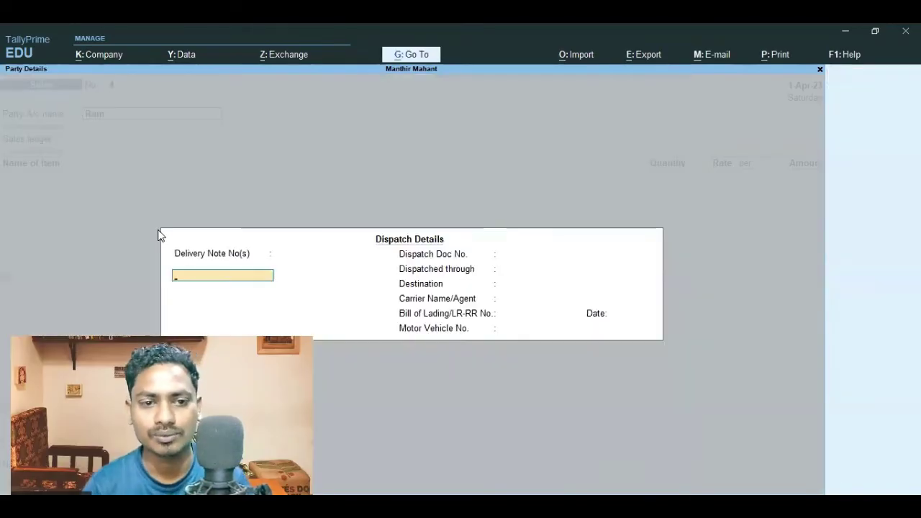
- Accept the dispatch and party details unchanged and choose Ticket Sales as the sales ledger
key("ctrl+a")
key("ctrl+a")
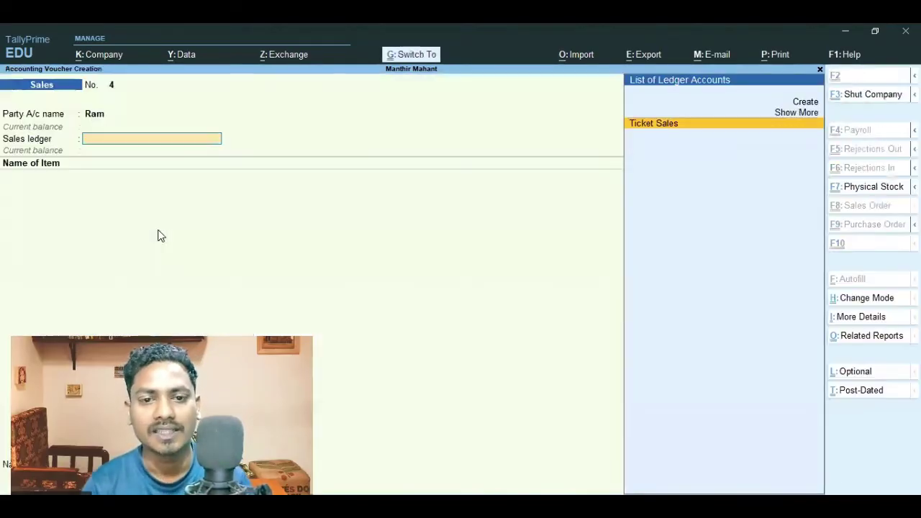
key("Return")
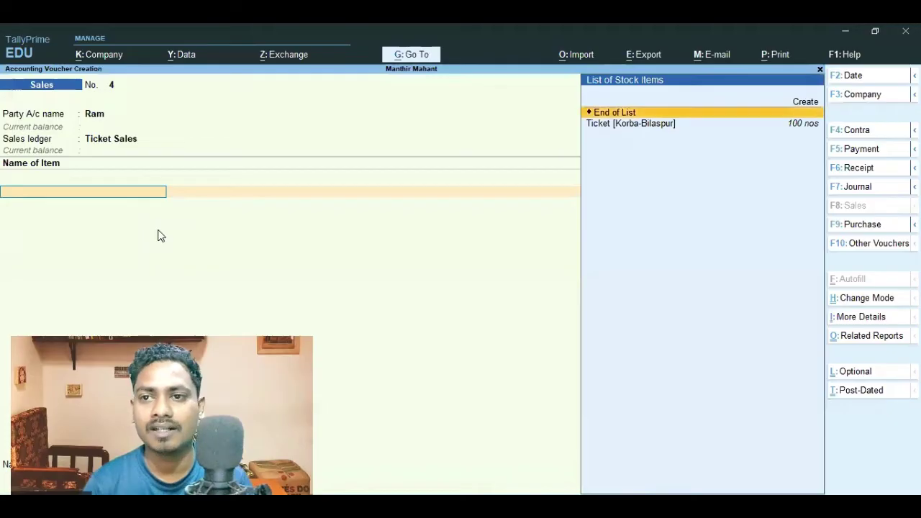
- Add 4 nos of Ticket [Korba-Bilaspur] at the standard rate and finish the item list
key("Down")
key("Return")
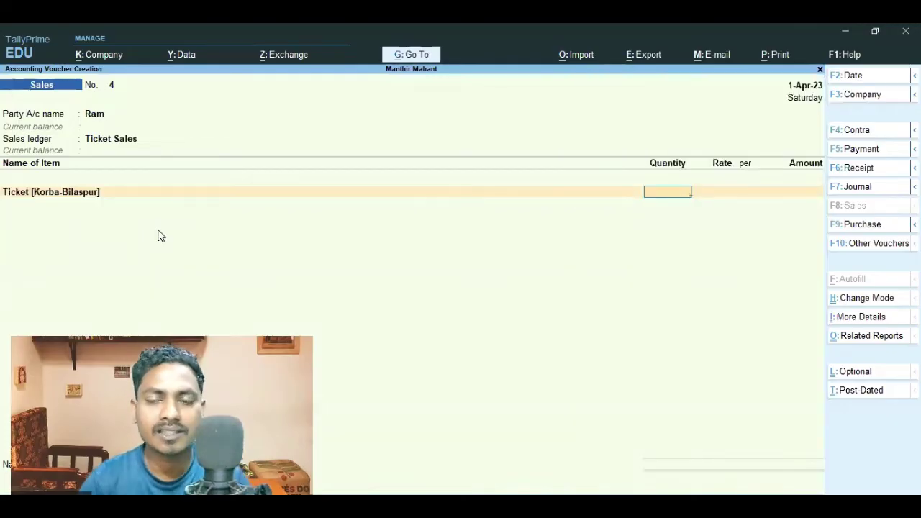
type("4")
key("Return")
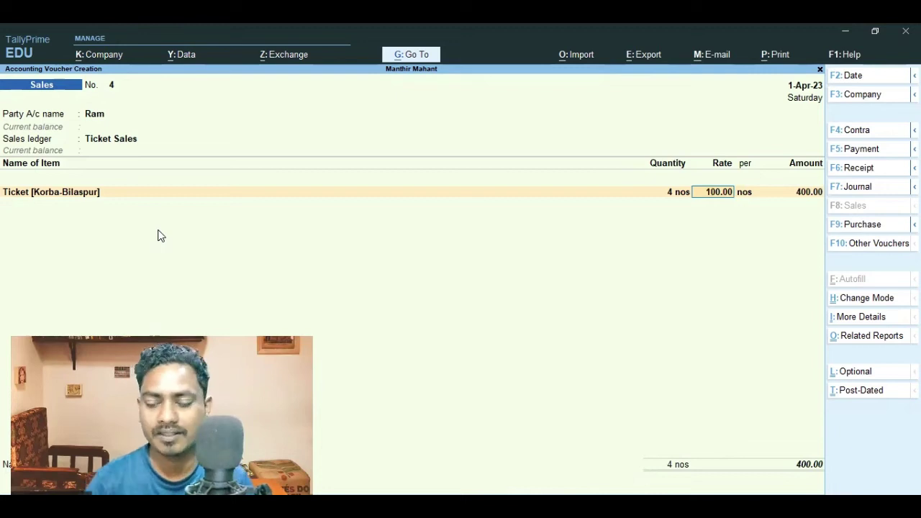
key("Return")
key("Return")
key("Return")
key("Return")
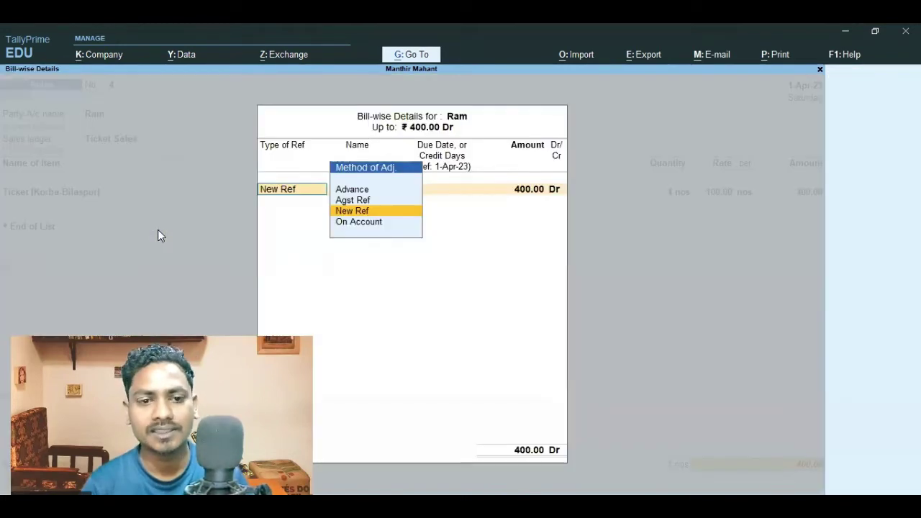
- Choose New Ref as the bill reference type and start its name with 004
left_click(352, 211)
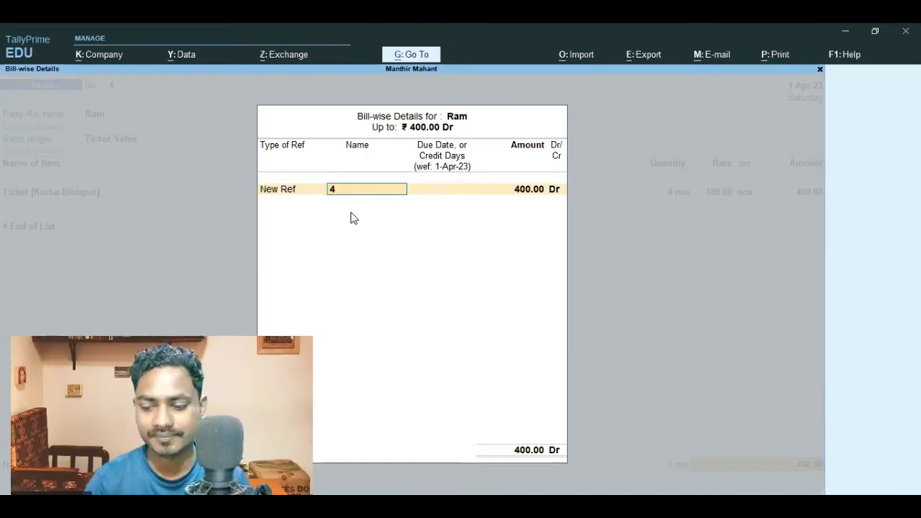
type("004")
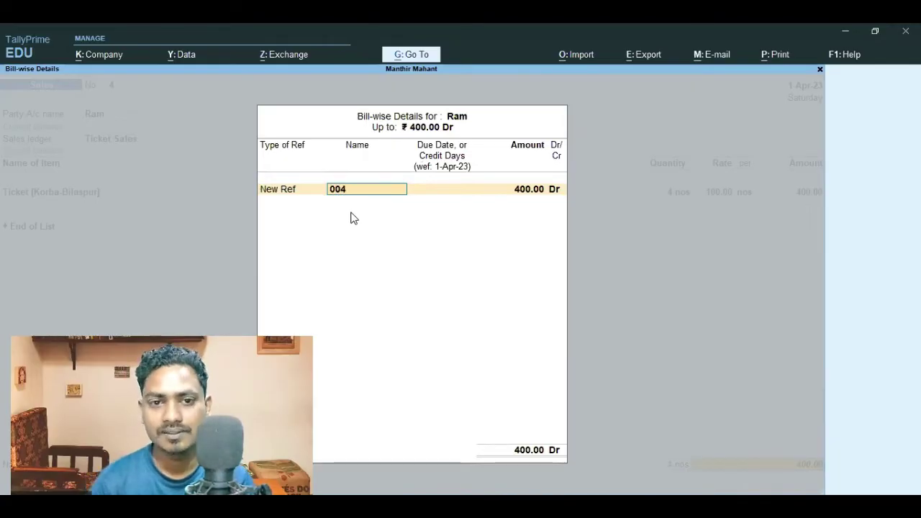
type(" 005 00")
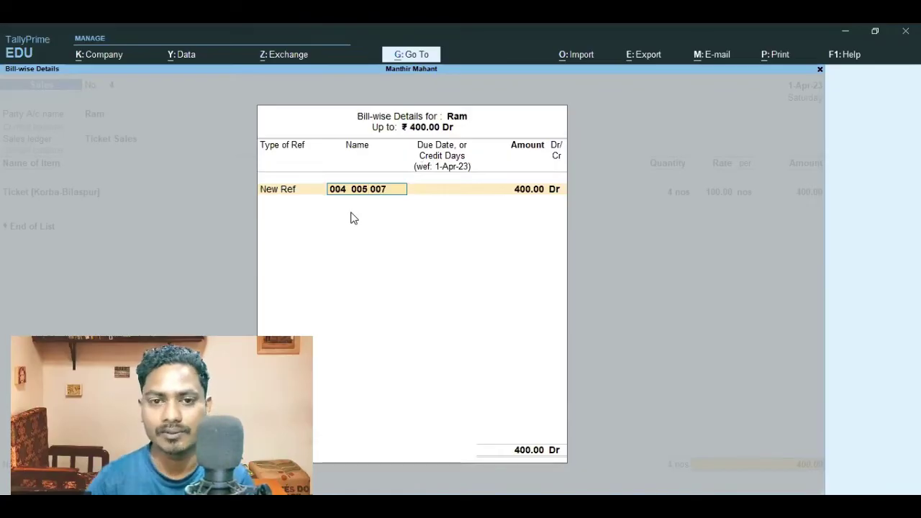
type("7")
key("BackSpace")
key("BackSpace")
key("BackSpace")
key("BackSpace")
key("BackSpace")
key("BackSpace")
key("BackSpace")
key("BackSpace")
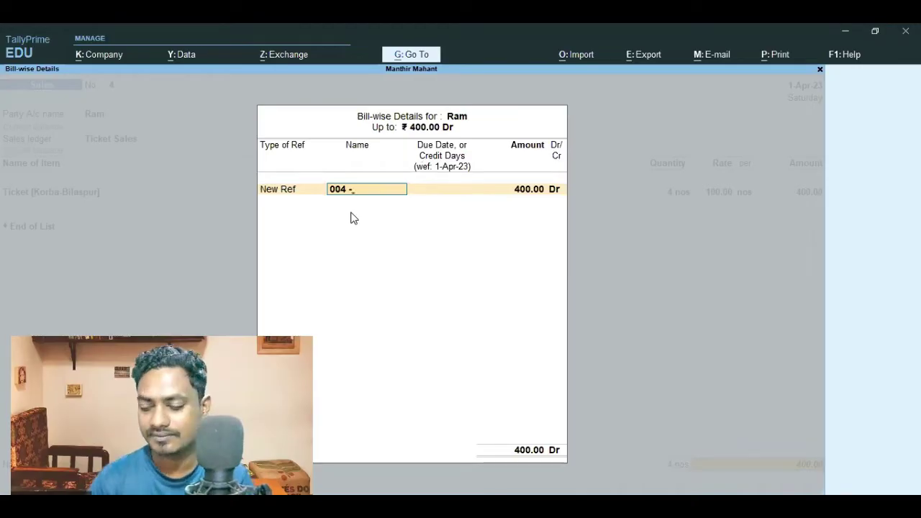
- Complete the bill reference name as 004 - 008, accept the bill-wise details, and save the sales voucher
type("- 008")
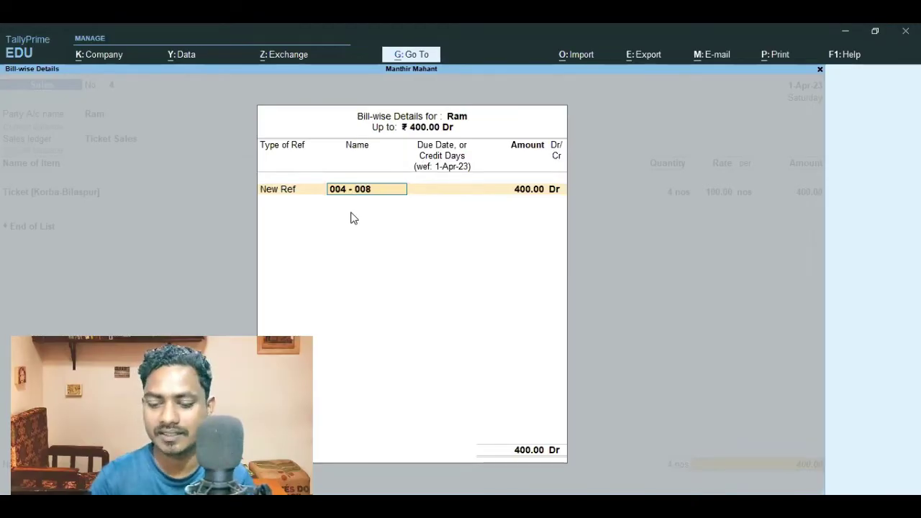
key("Return")
key("Return")
key("Return")
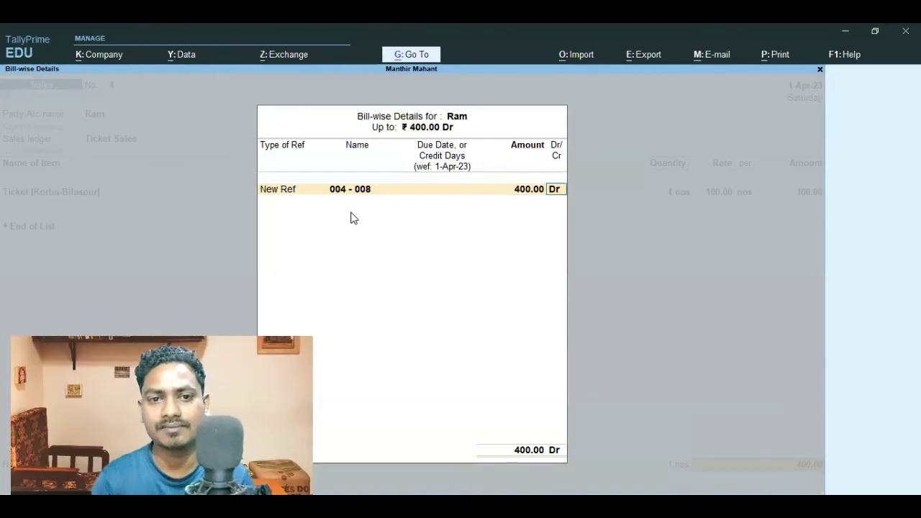
key("Return")
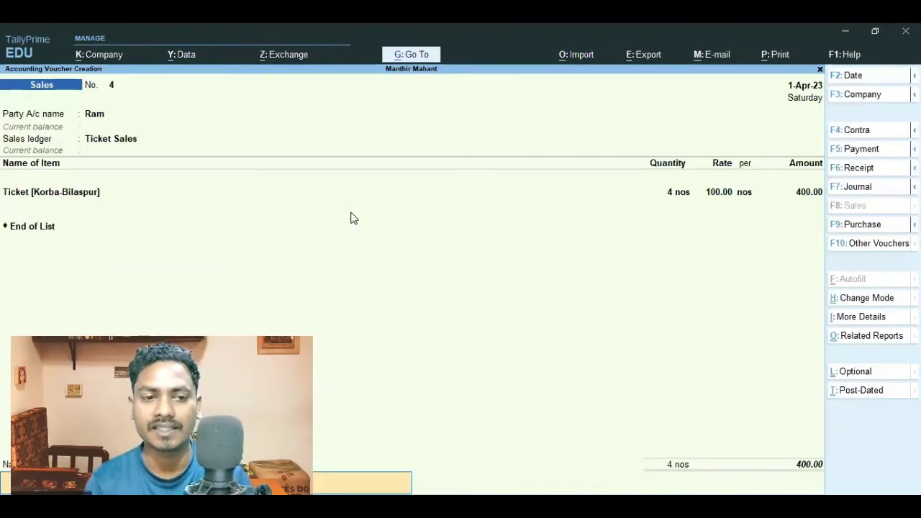
key("Return")
key("Return")
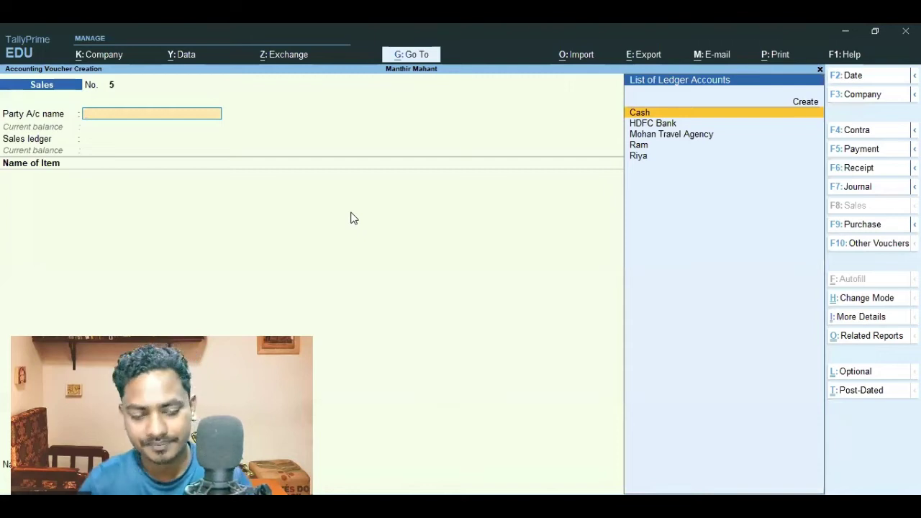
- Leave voucher creation and check the entries in the Day Book
key("Escape")
key("Down")
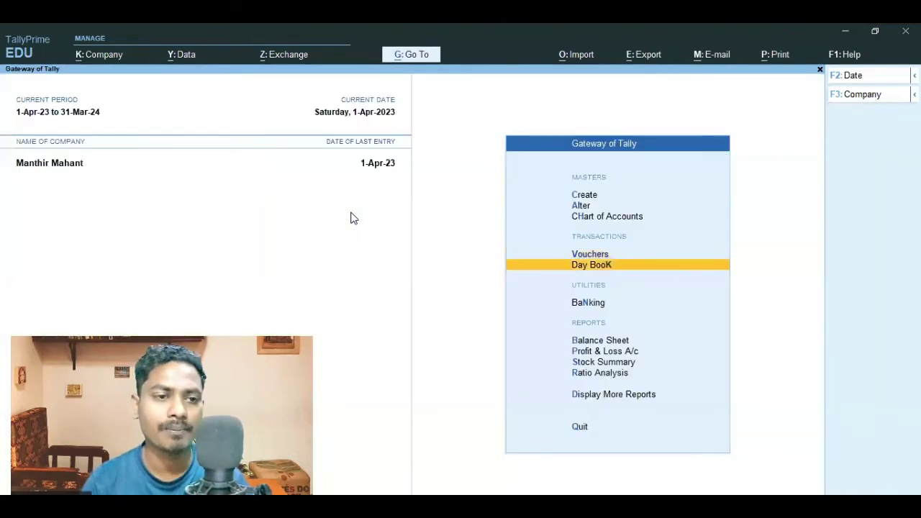
key("Return")
key("Escape")
key("Up")
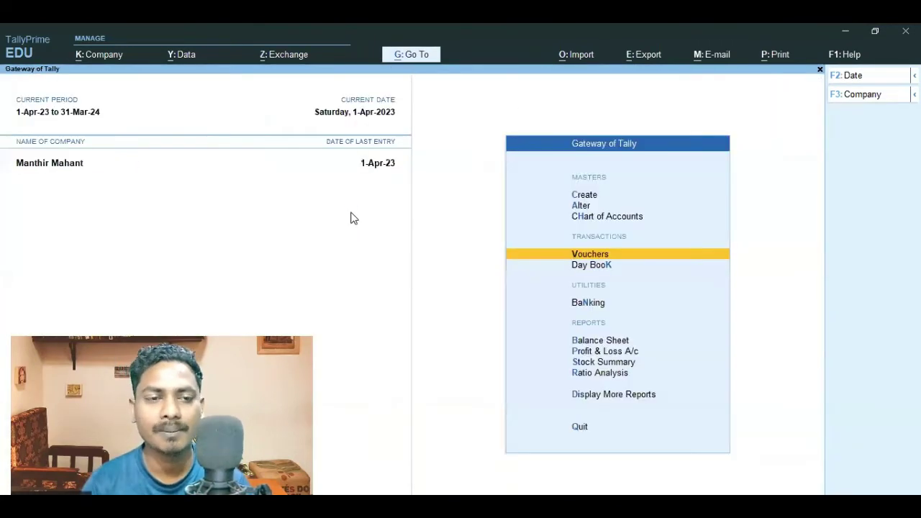
- Start a Receipt voucher and choose HDFC Bank as its account
key("Return")
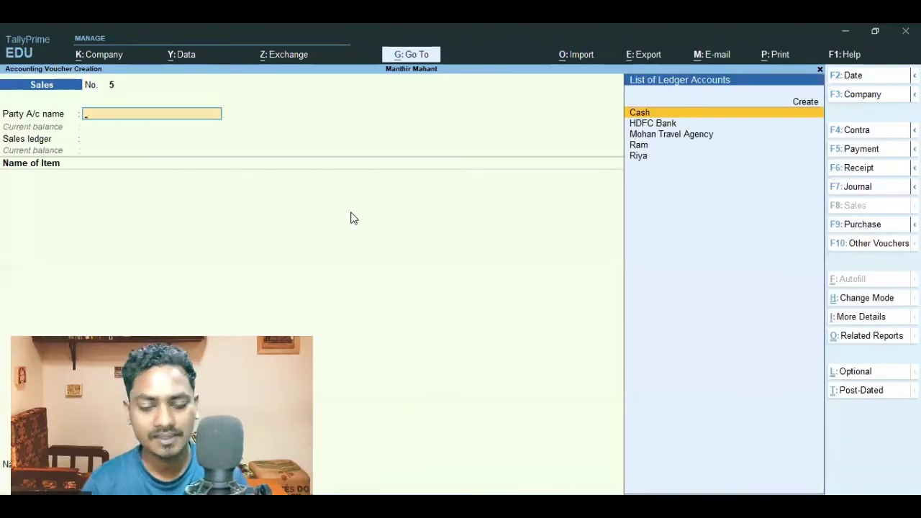
key("F6")
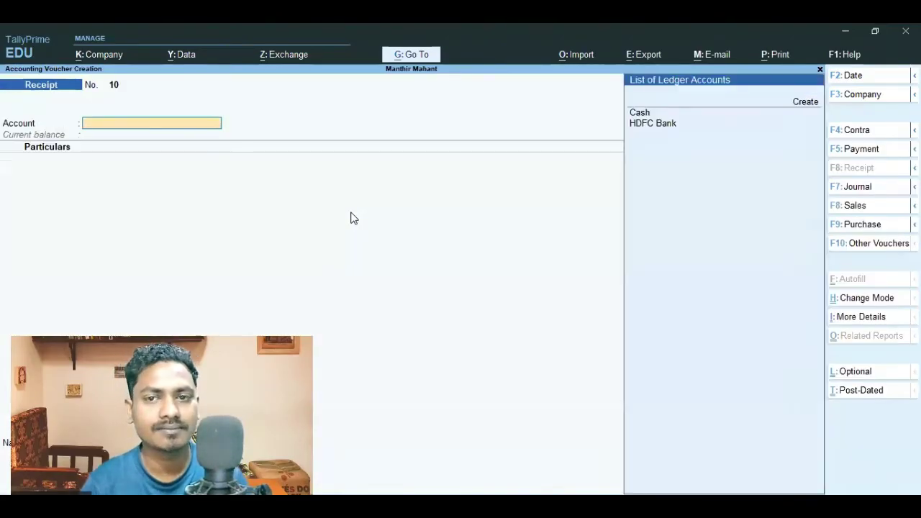
key("Up")
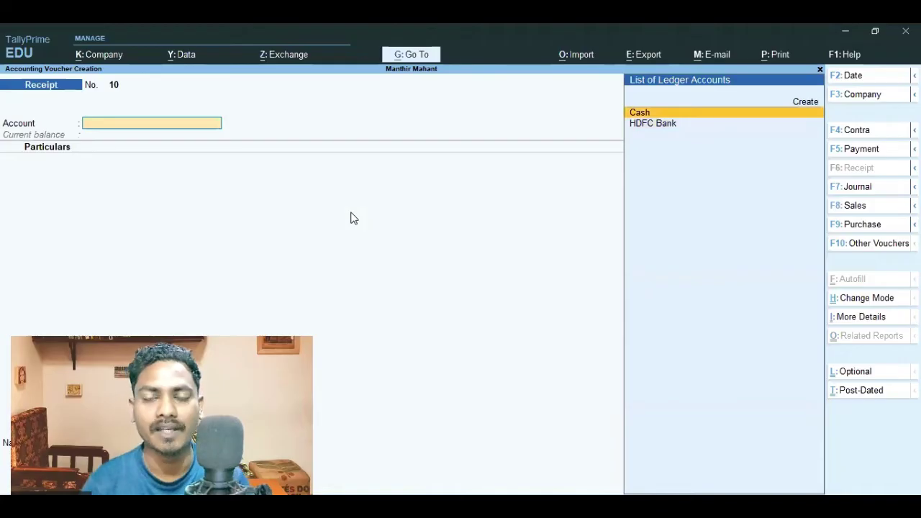
key("Down")
key("Return")
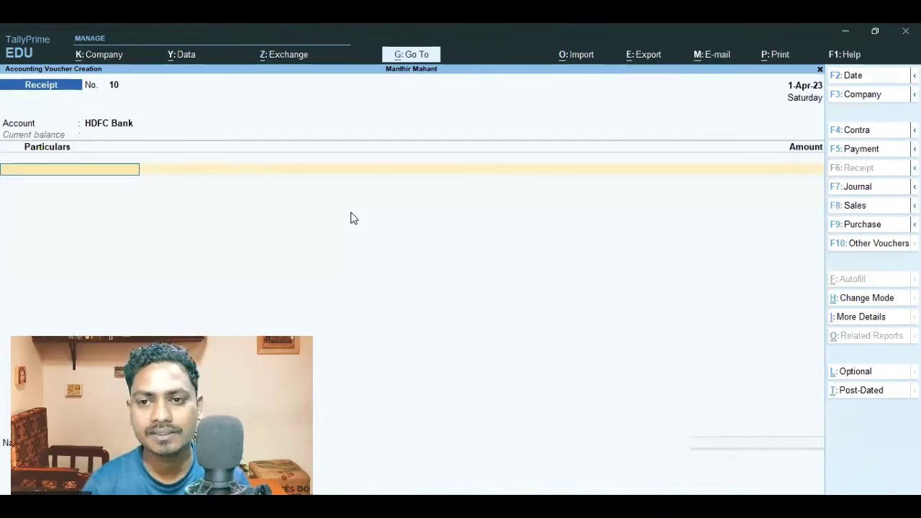
- Credit the ticket-sale customer's ledger with an amount of 400 in the receipt
key("Down")
key("Down")
key("Down")
key("Down")
key("Down")
key("Down")
key("Down")
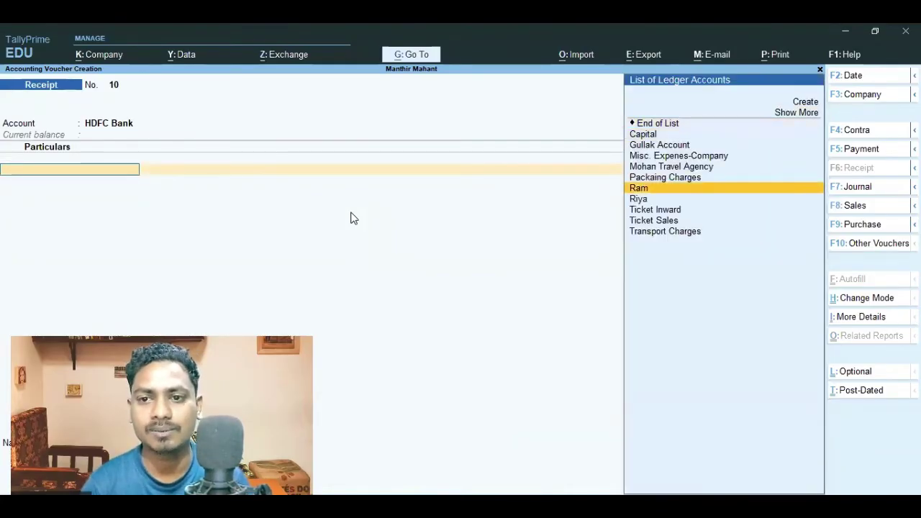
key("Up")
key("Return")
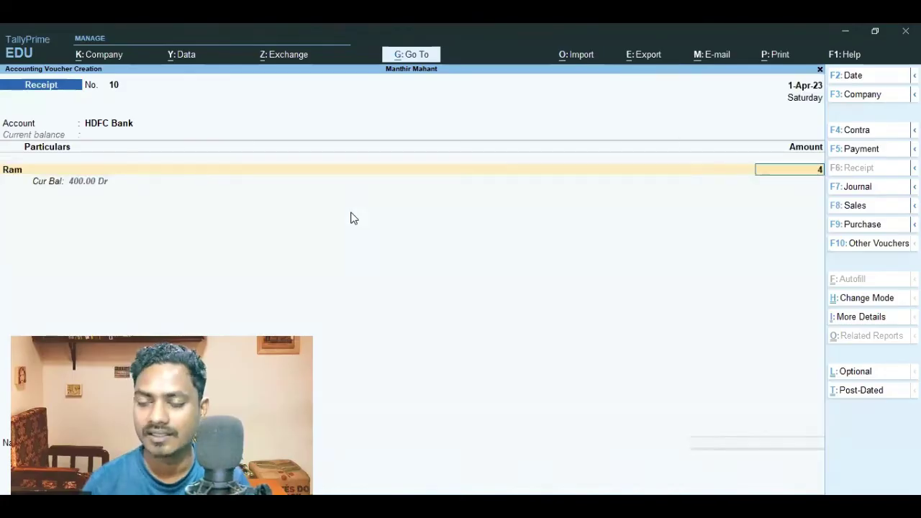
type("400")
key("Return")
- Settle the receipt as Agst Ref against pending bill 004 - 008 and accept Cheque/DD as the bank transaction type
key("Return")
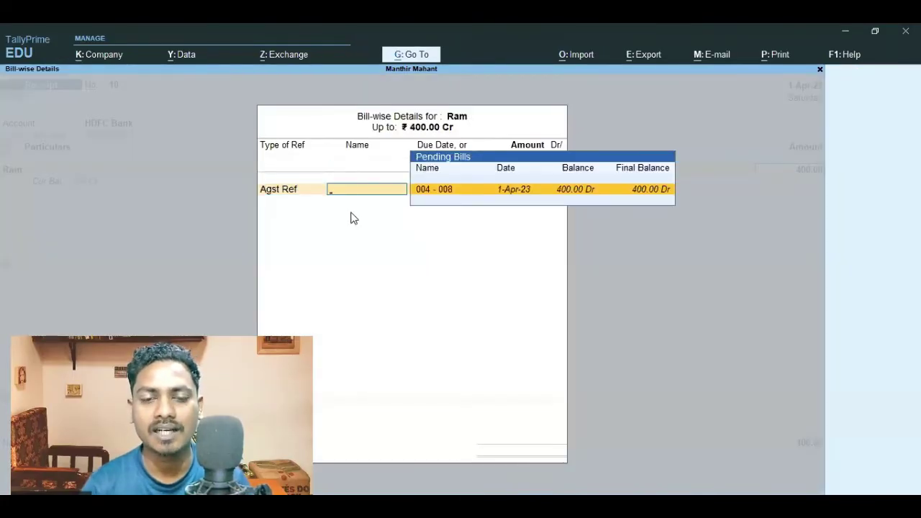
left_click(449, 189)
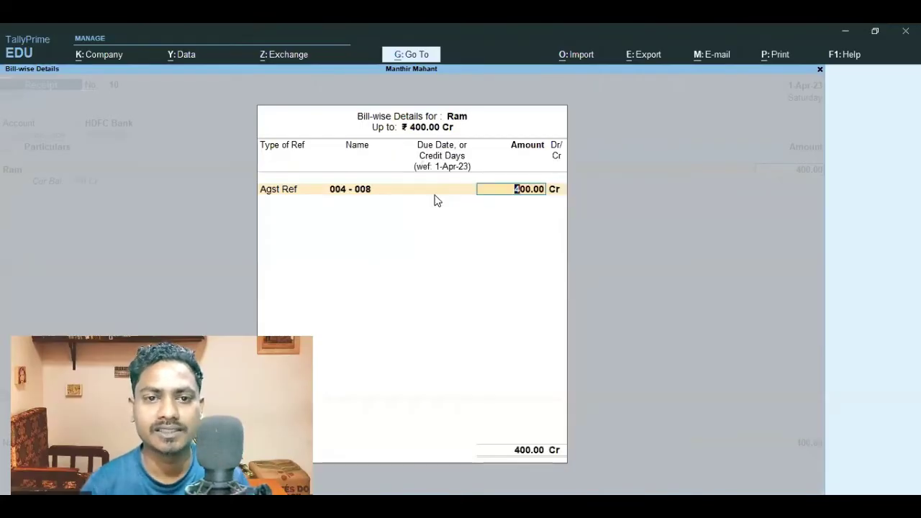
key("Return")
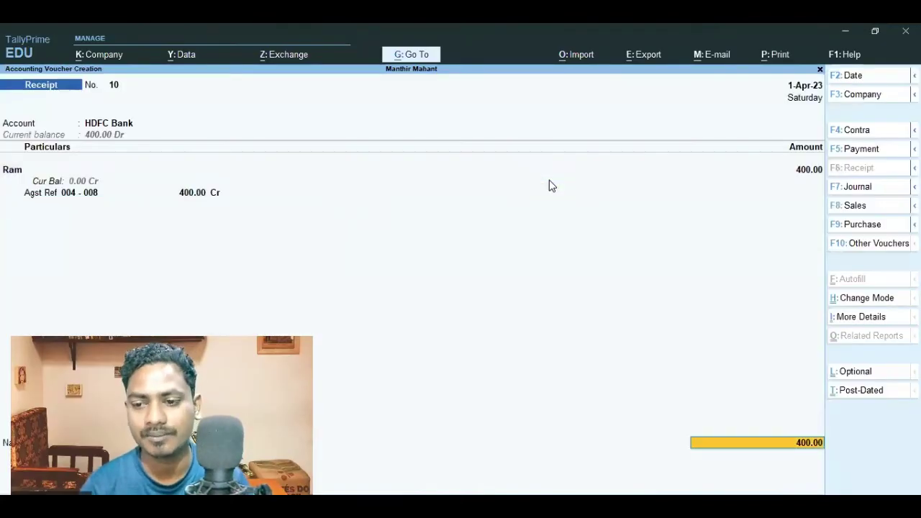
key("Return")
key("Return")
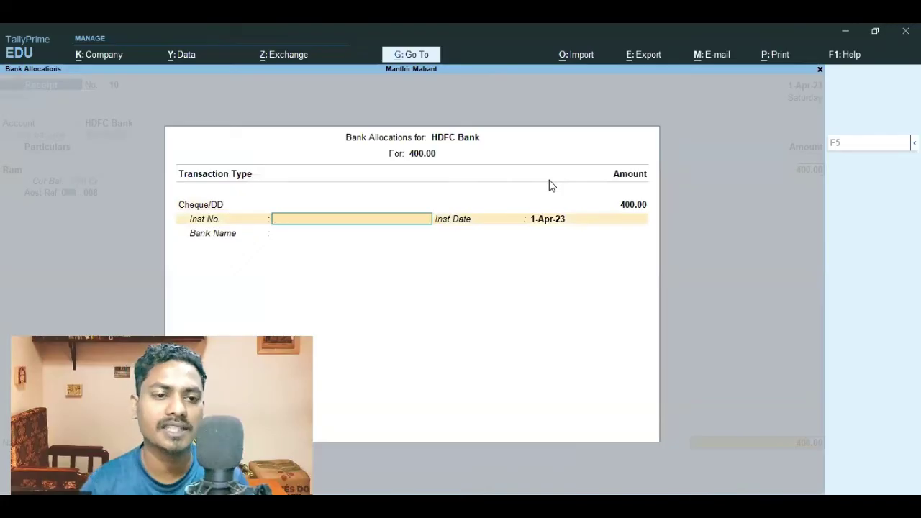
type("74105")
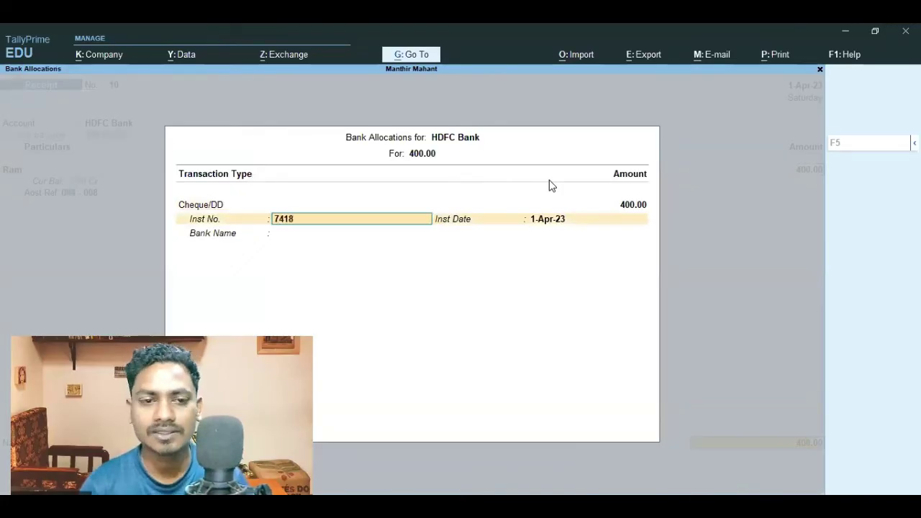
key("BackSpace")
key("BackSpace")
key("BackSpace")
key("BackSpace")
key("BackSpace")
key("BackSpace")
key("BackSpace")
key("BackSpace")
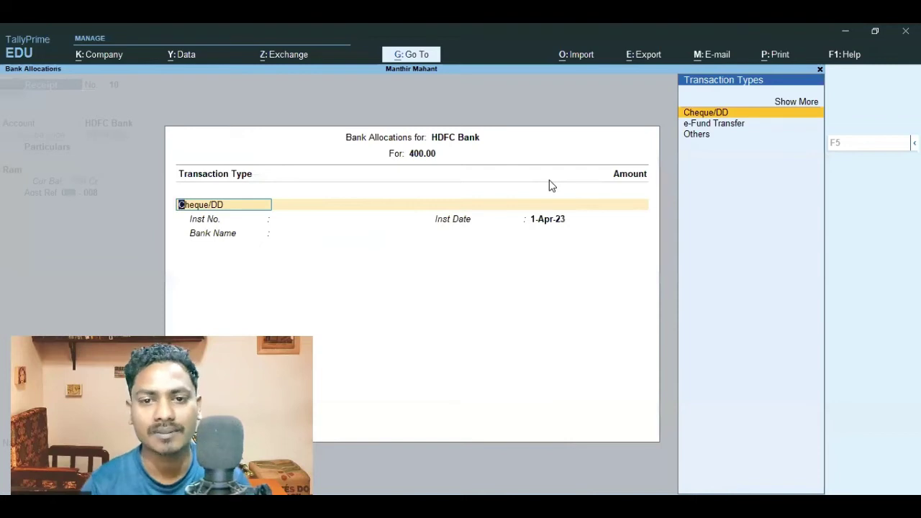
key("Return")
key("Return")
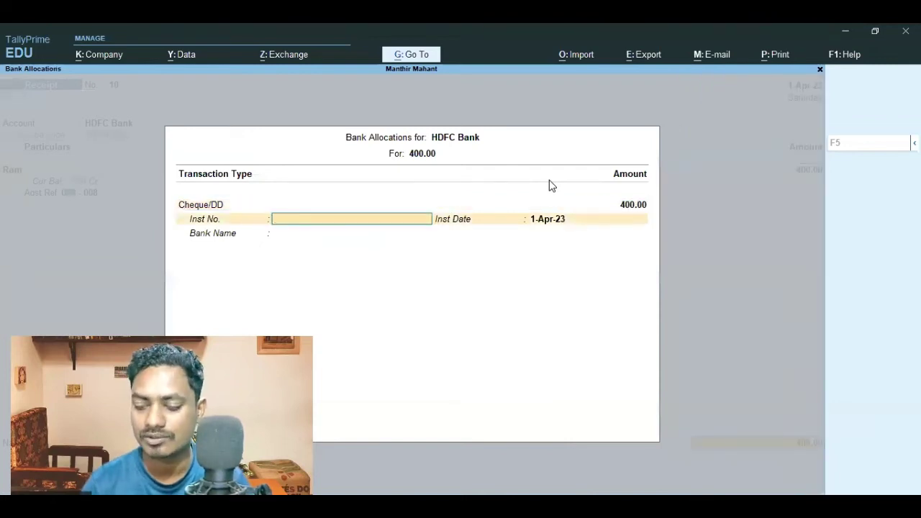
- Enter 741852 as the cheque's instrument number, leave the bank name blank, and save the receipt voucher
type("741852")
key("Return")
key("Return")
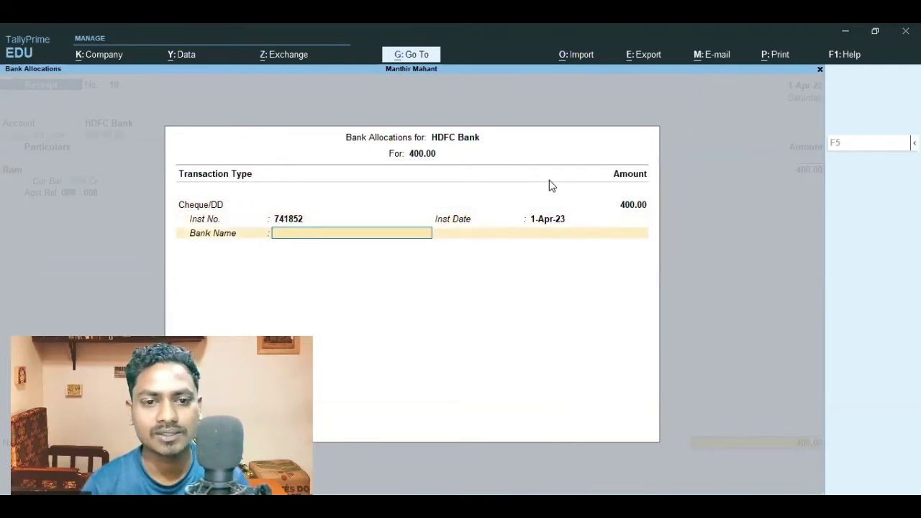
key("Return")
key("Return")
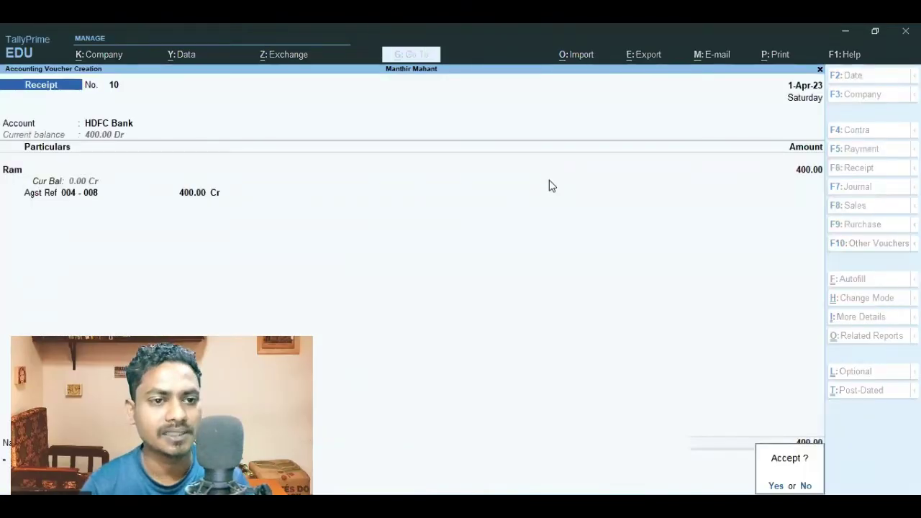
key("Return")
key("Escape")
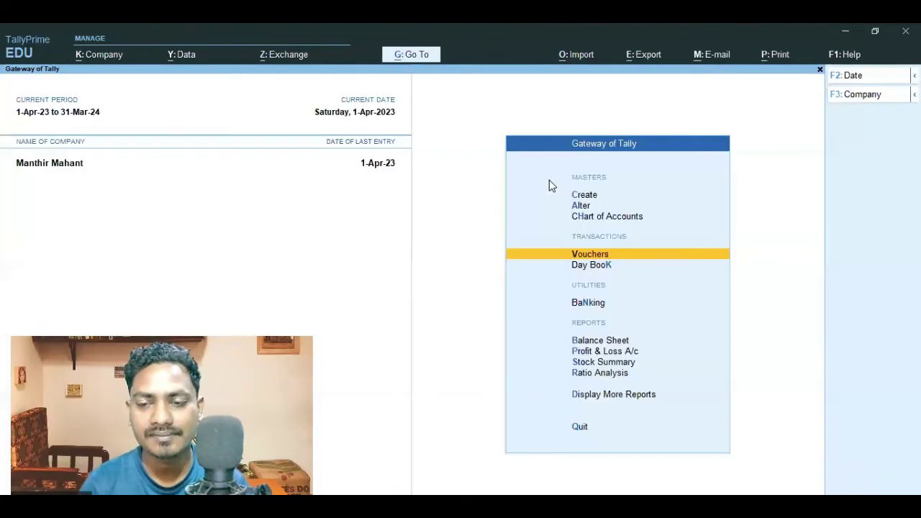
- Start a Payment voucher and choose HDFC Bank as its account
key("Down")
key("Up")
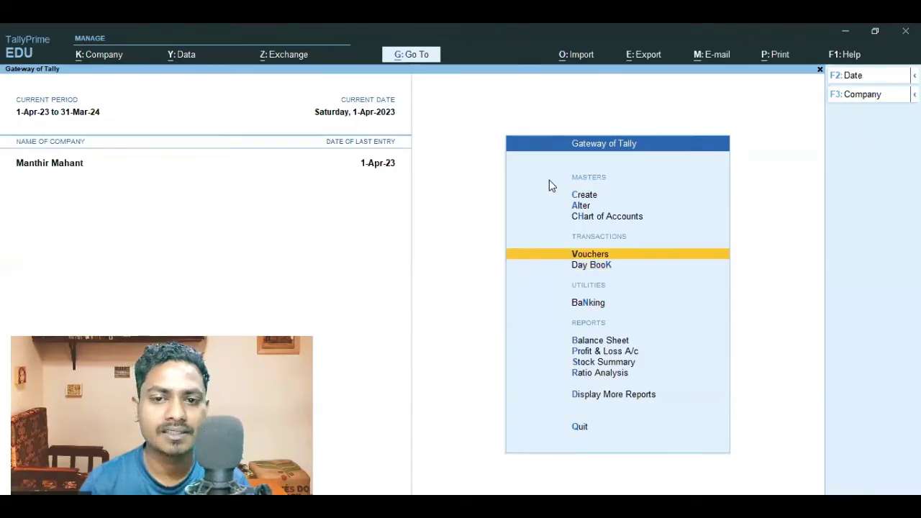
key("Return")
key("F5")
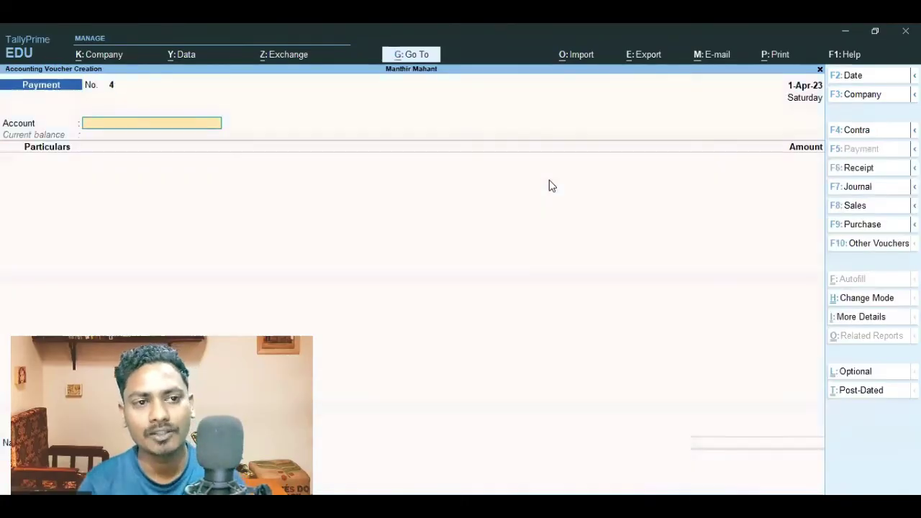
type("C")
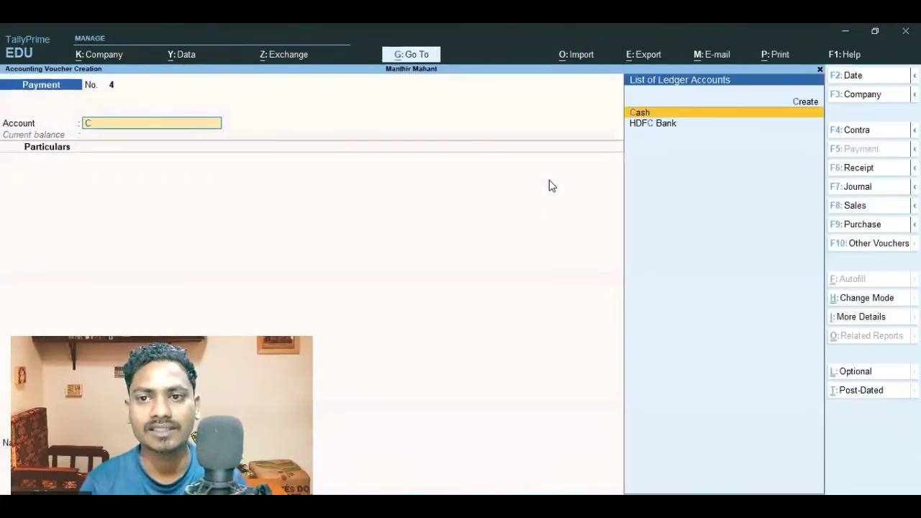
key("Down")
key("Return")
- Debit Mohan Travel Agency with an amount of 300 in the payment
key("Down")
key("Down")
key("Down")
key("Down")
key("Down")
key("Down")
key("Down")
key("Down")
key("Down")
key("Down")
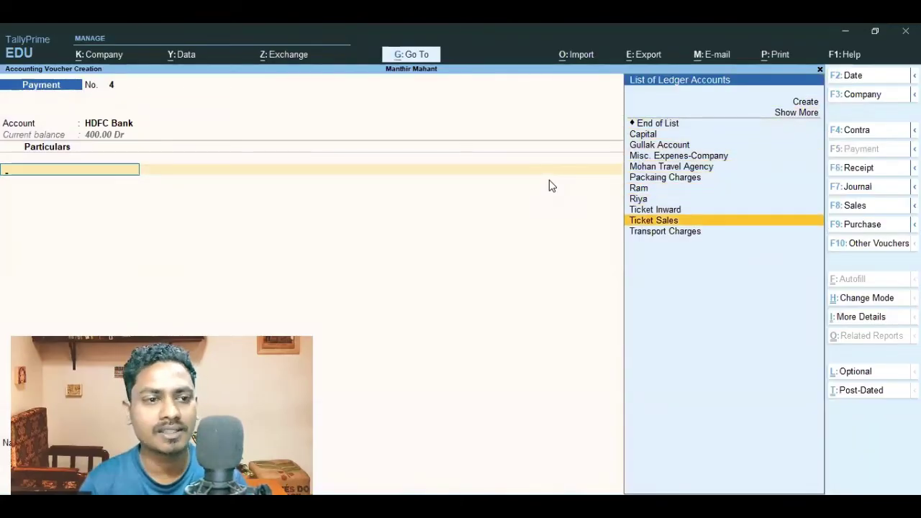
key("Up")
key("Up")
key("Up")
key("Up")
key("Up")
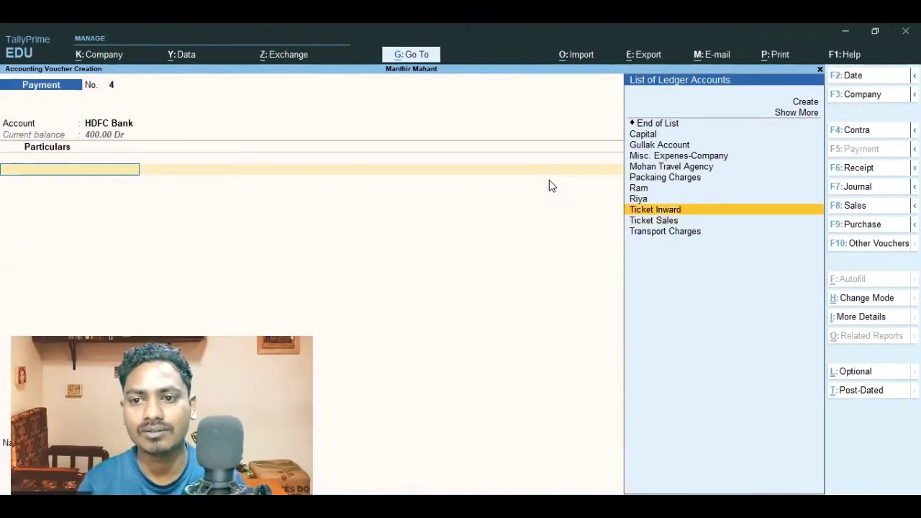
key("Return")
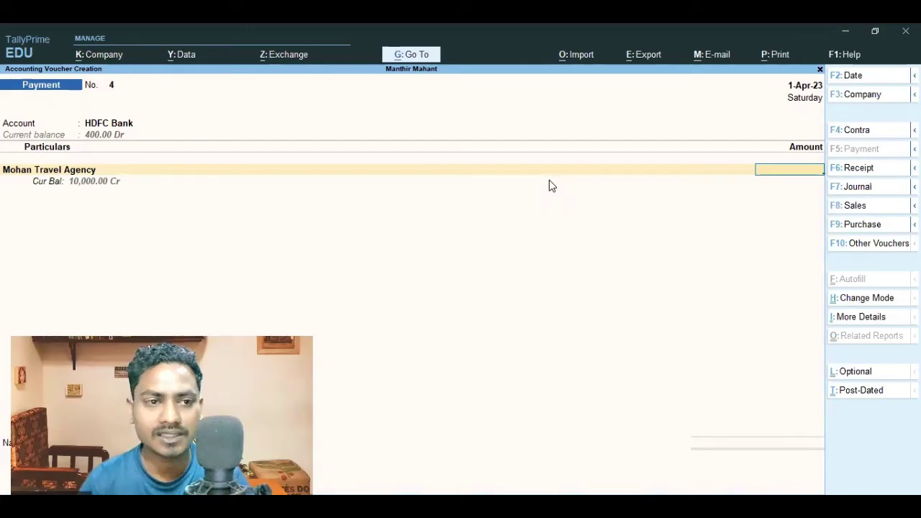
type("300")
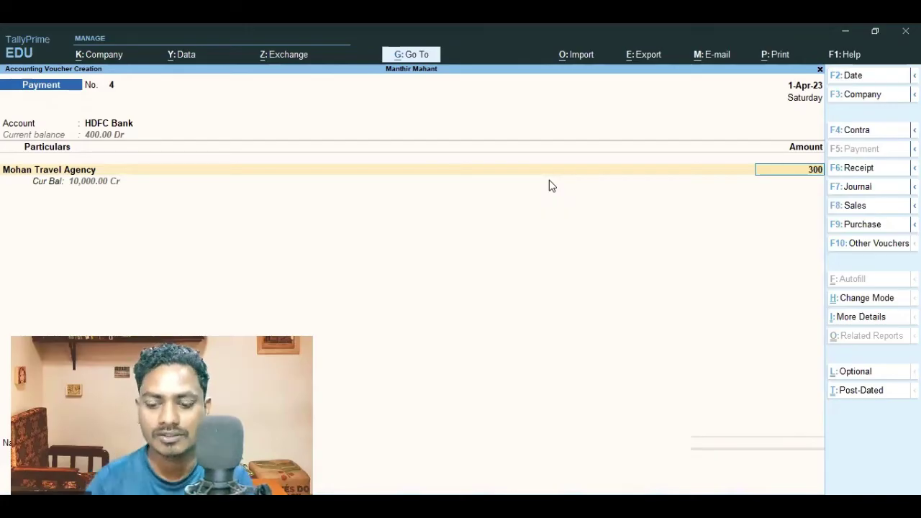
key("Return")
- Allocate the 300 payment as Agst Ref against Mohan Travel Agency's pending bill 0004
key("Return")
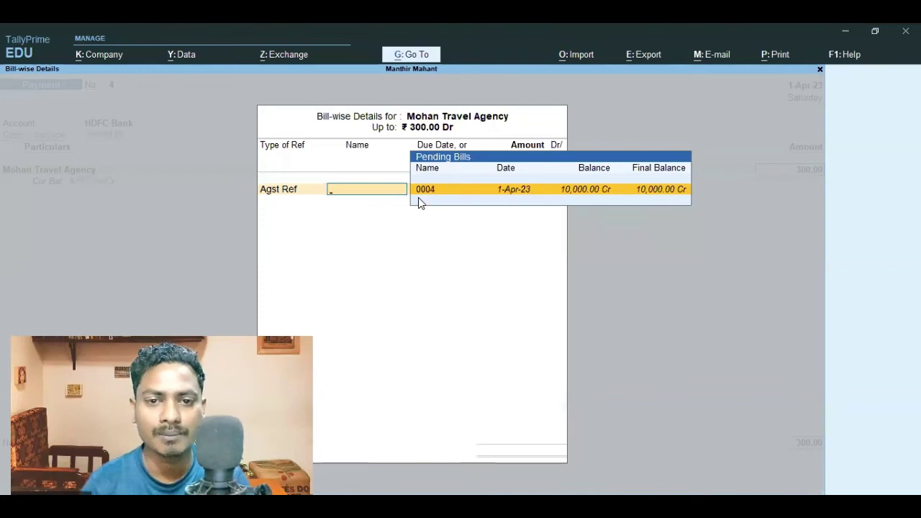
key("Return")
key("Return")
key("Return")
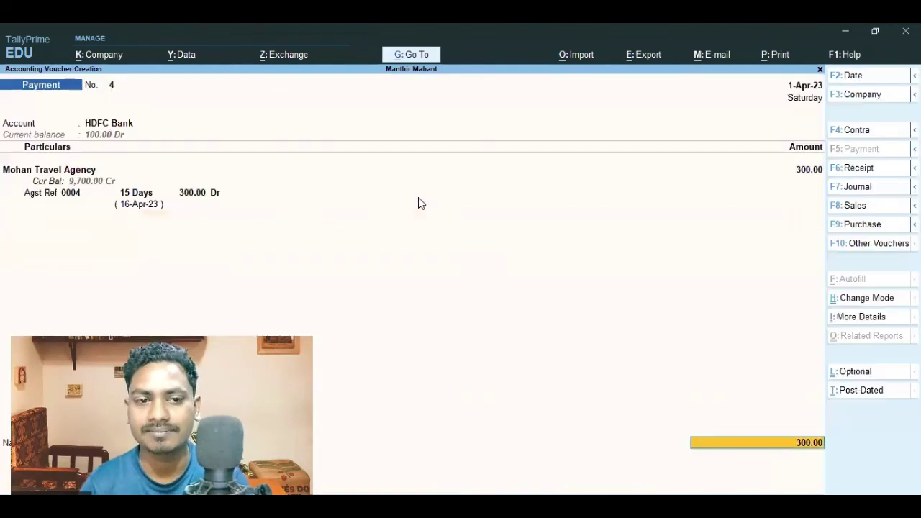
- Choose e-Fund Transfer as the transaction type in the payment's bank allocations
key("Return")
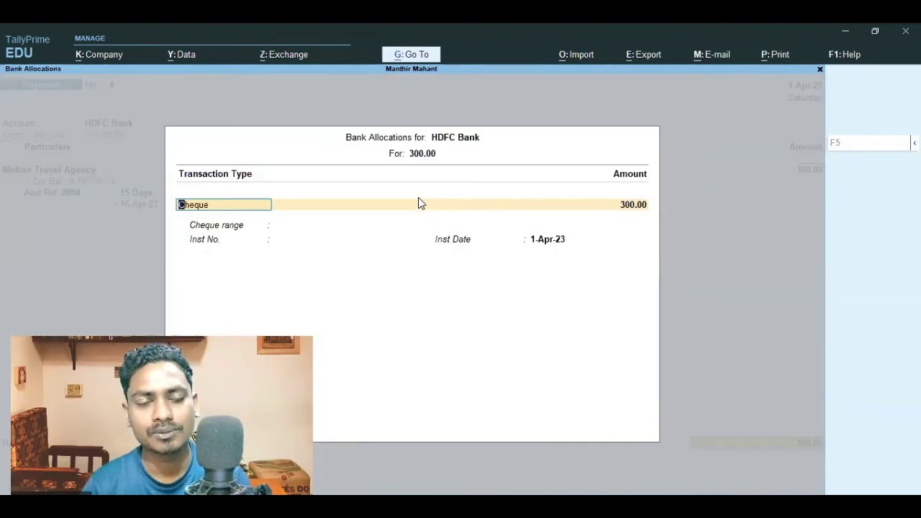
key("Return")
key("BackSpace")
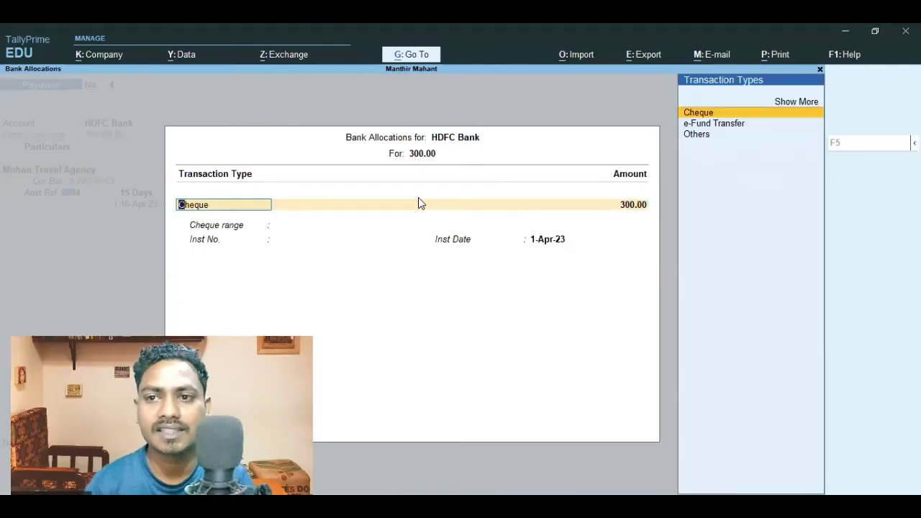
key("Down")
key("Return")
- Leave the fund transfer's account, bank and instrument details blank and save the payment voucher
key("Return")
key("Return")
key("Return")
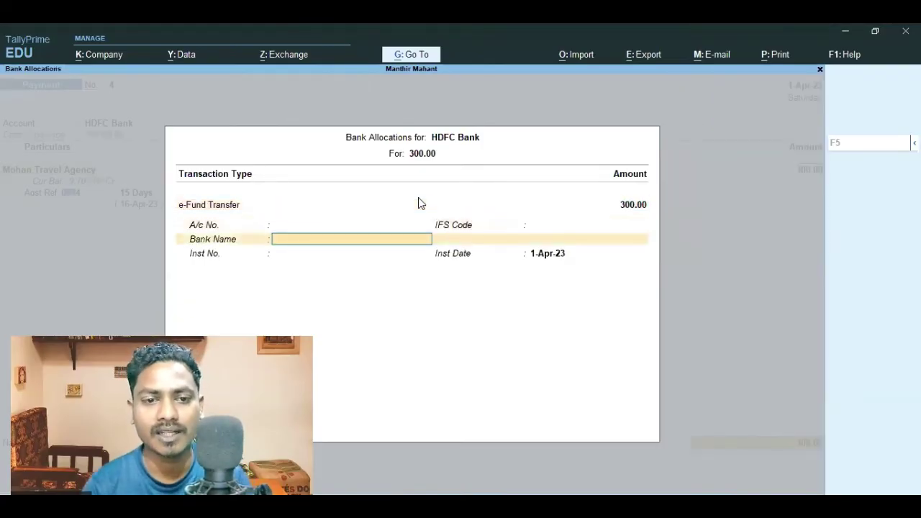
key("Return")
key("Return")
key("Return")
key("Return")
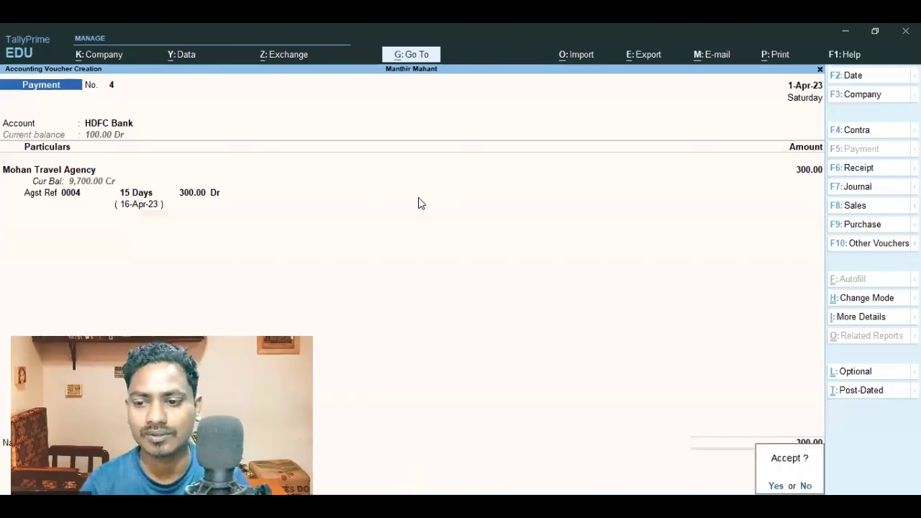
key("Return")
- Leave voucher creation and examine the Current Assets group in the Balance Sheet
key("Escape")
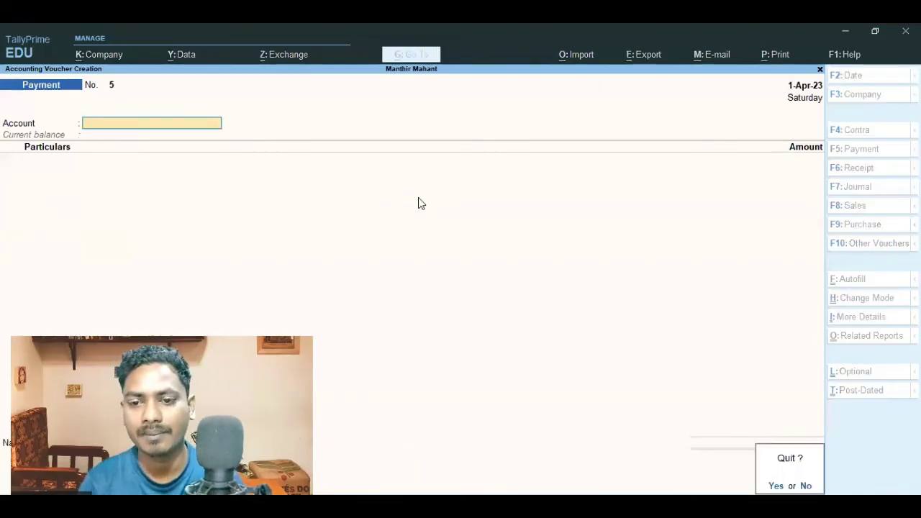
key("Return")
key("Down")
key("Return")
key("Right")
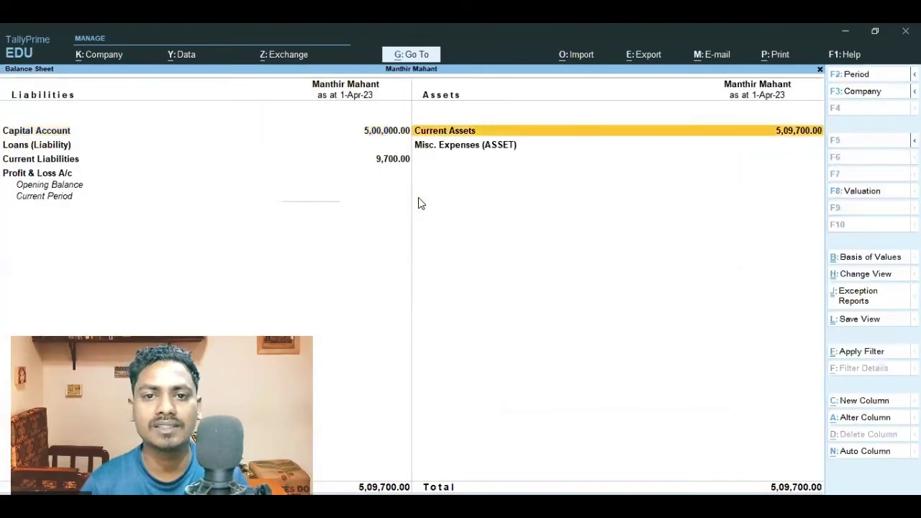
key("Return")
key("Down")
key("Down")
key("Up")
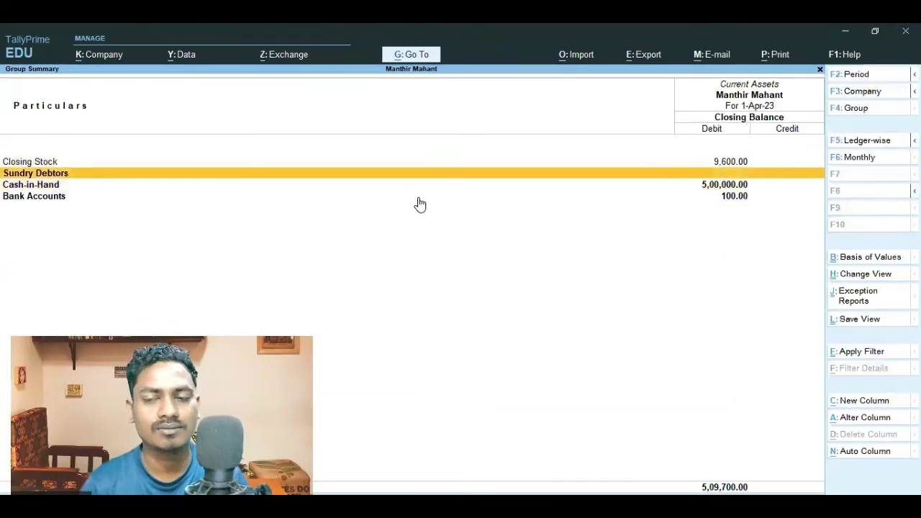
key("Escape")
- Examine the Sundry Creditors balance under Current Liabilities, then return to the Gateway of Tally
key("Left")
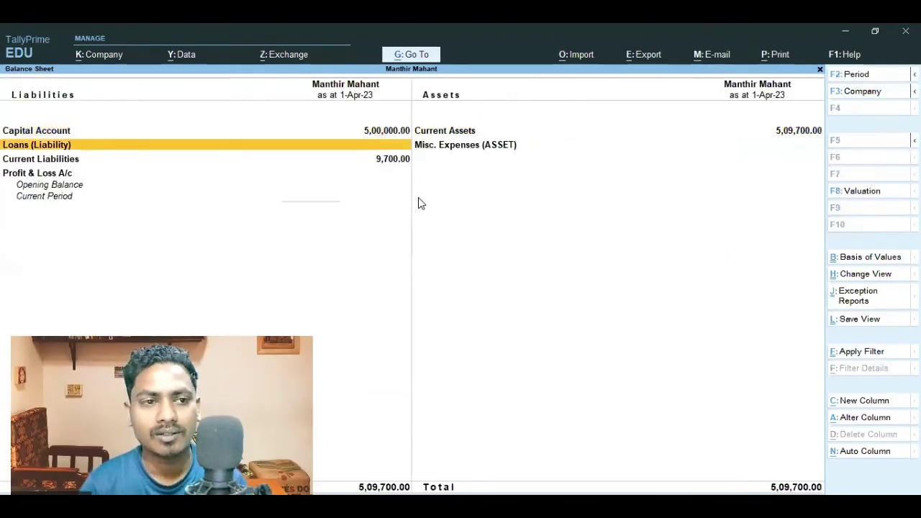
key("Down")
key("Return")
key("Return")
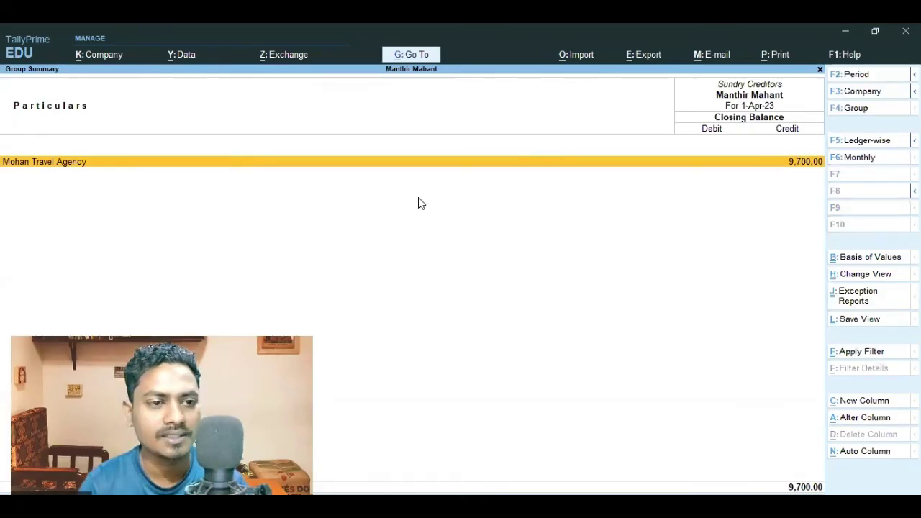
key("Escape")
key("Escape")
key("Escape")
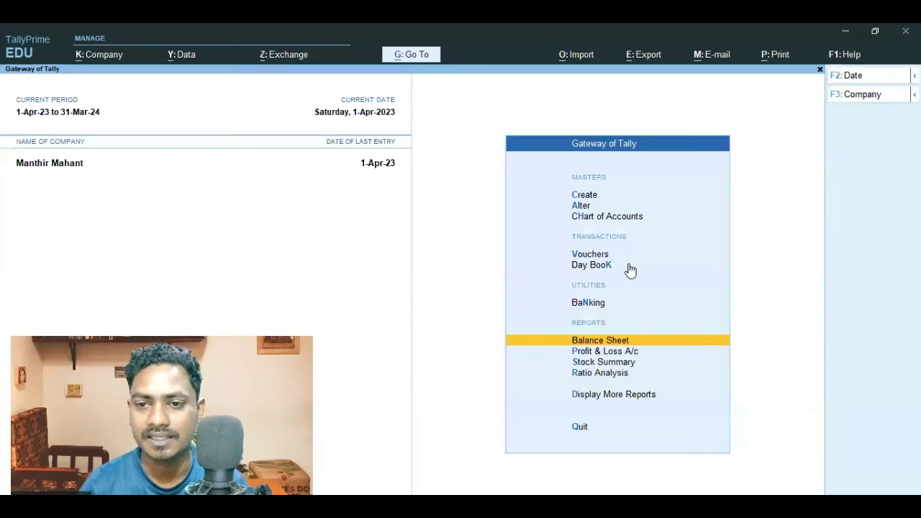
key("n")
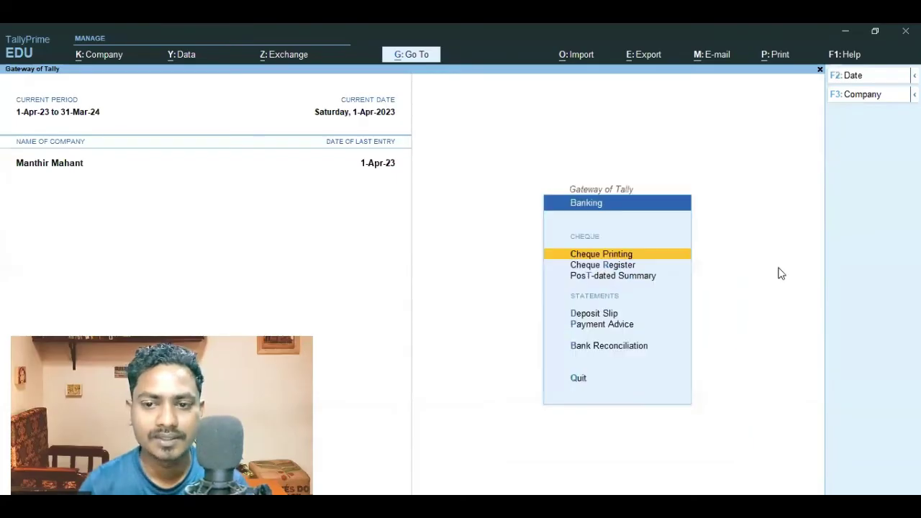
key("Escape")
key("Escape")
key("n")
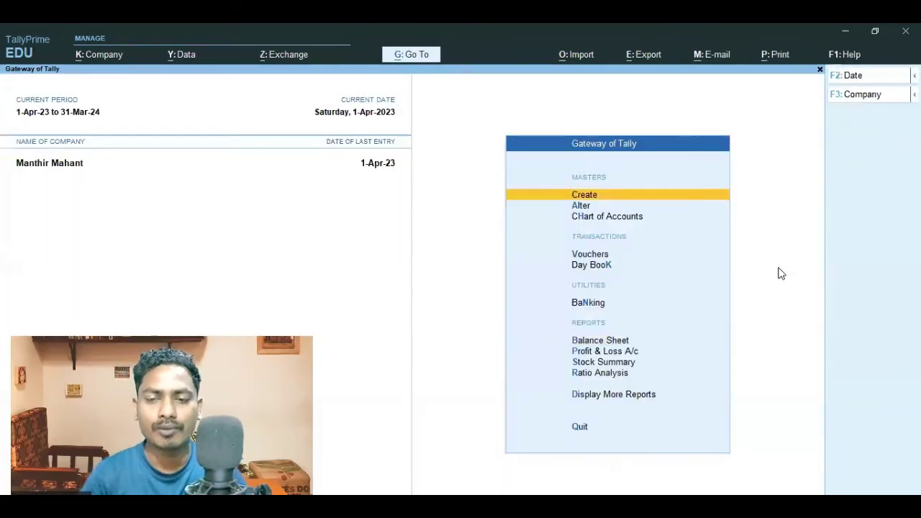